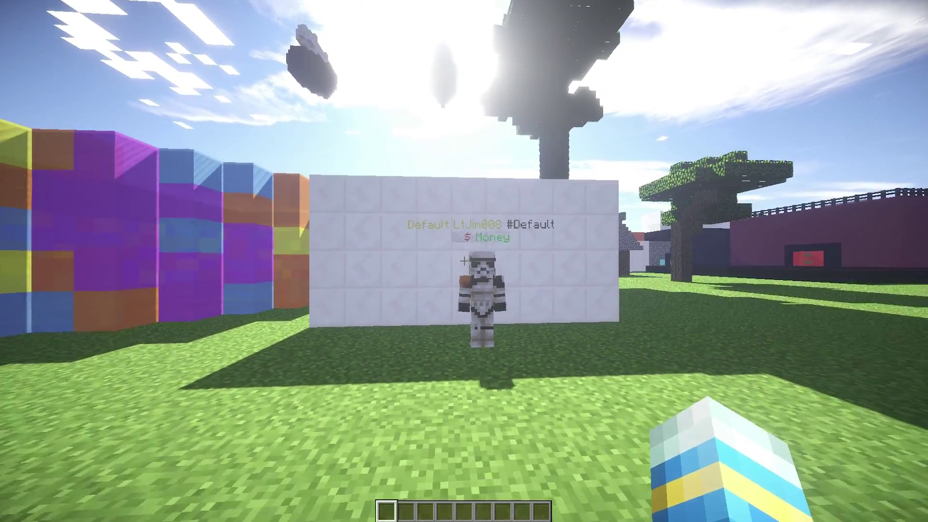
Step: Display the AnimatedNametag command help by running /an in chat
key("Tab")
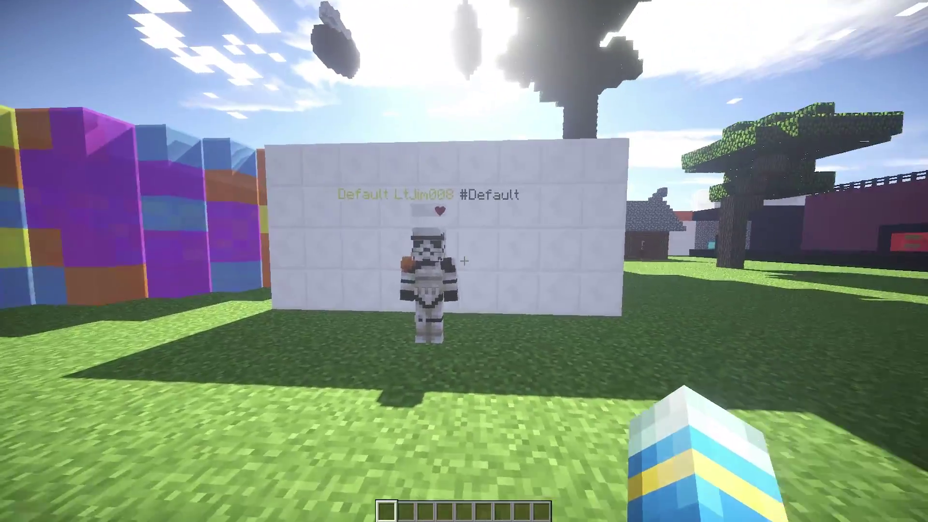
type("t")
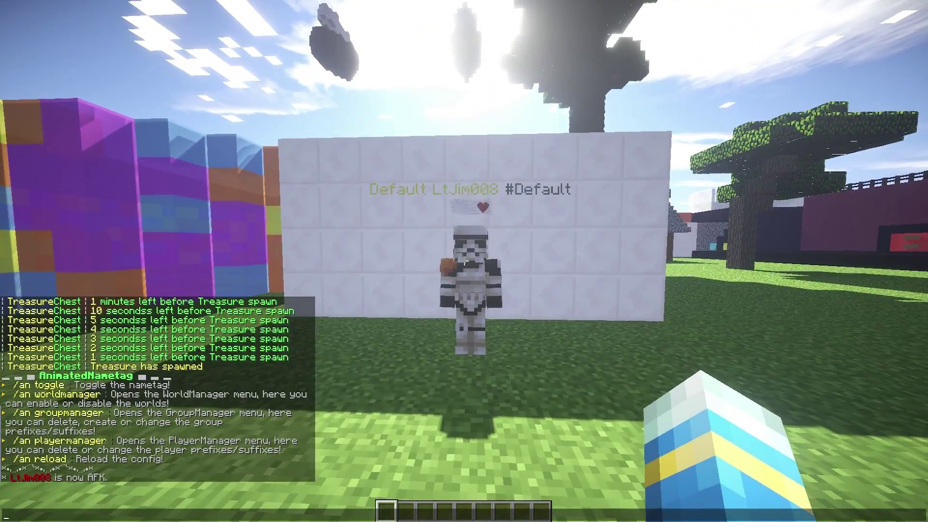
type("/an")
key("Return")
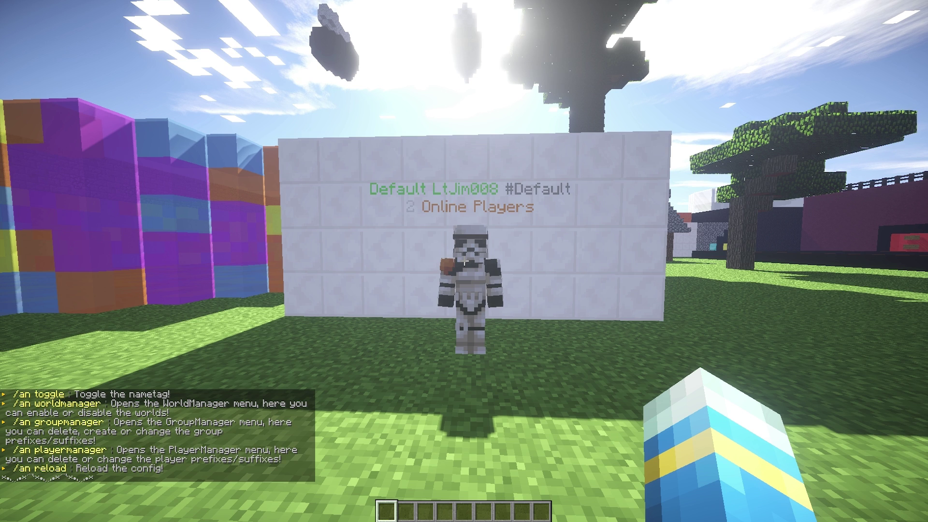
Step: Turn the own nametag off and back on with the /an toggle command
key("t")
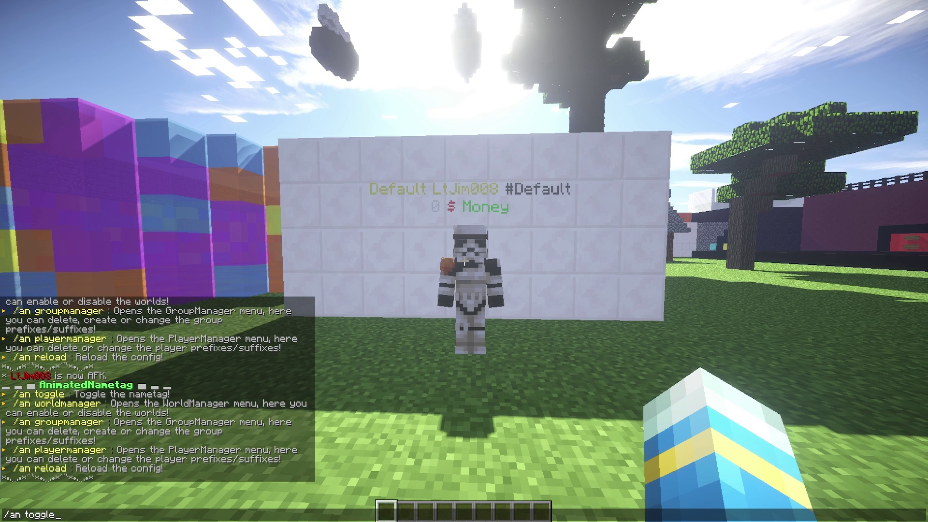
key("Return")
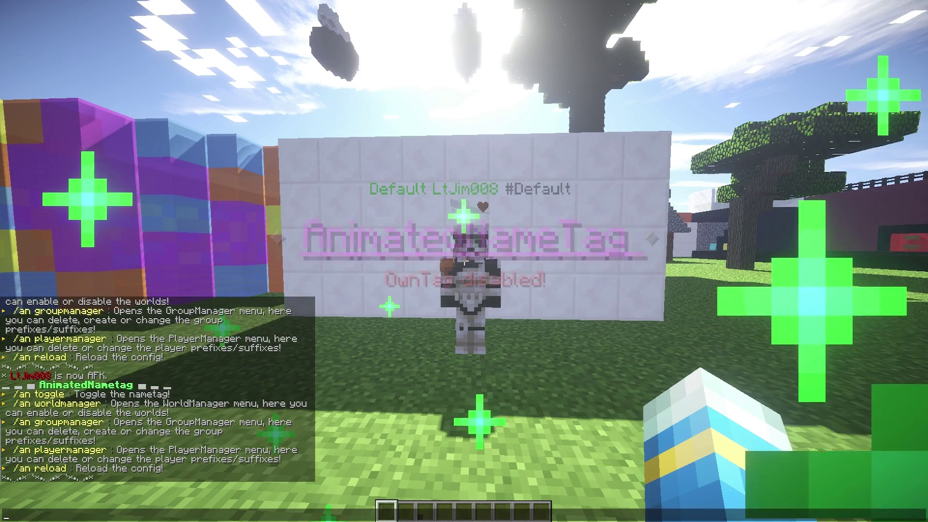
key("t")
key("Up")
key("Return")
key("t")
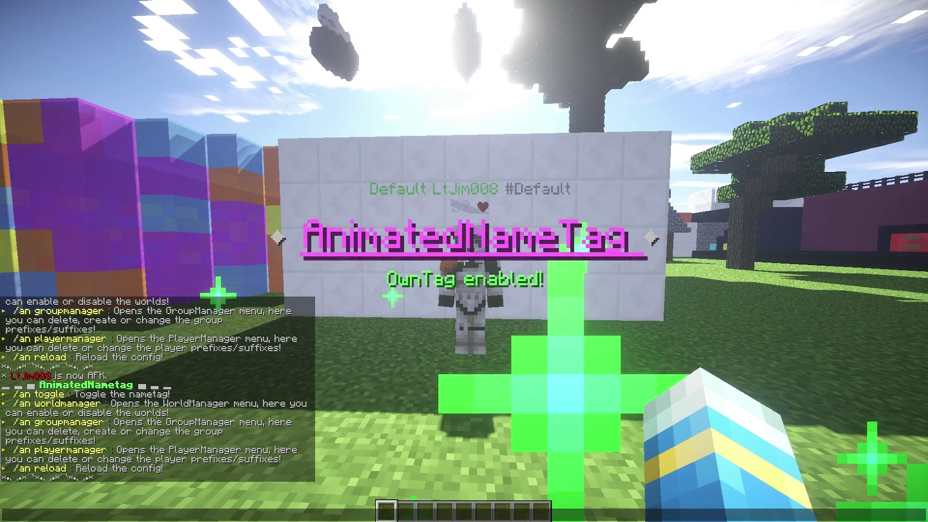
key("Escape")
key("s")
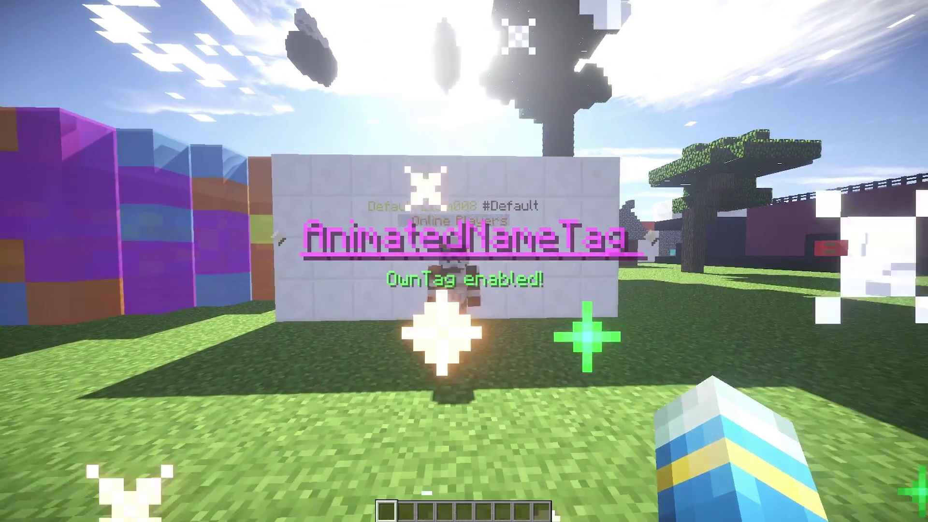
key("w")
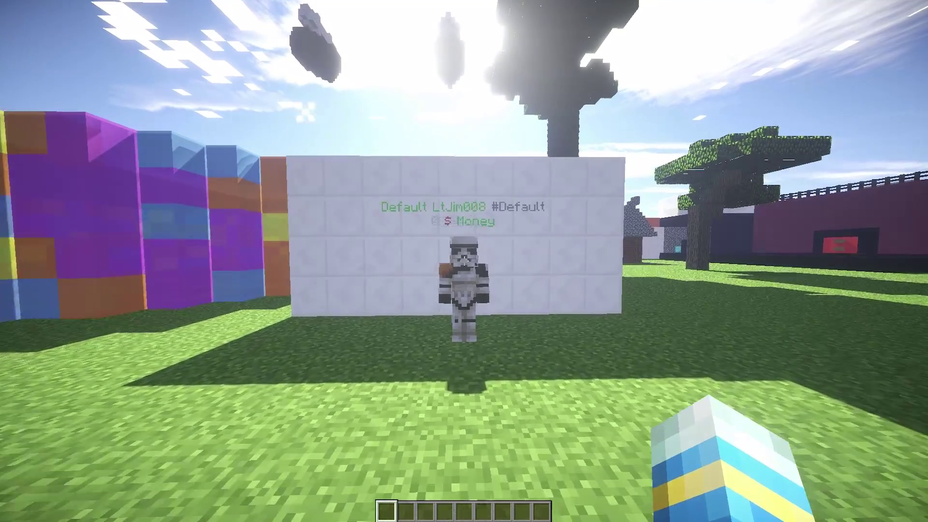
Step: Run /an worldmanager and disable nametags for the world world_the_end
key("t")
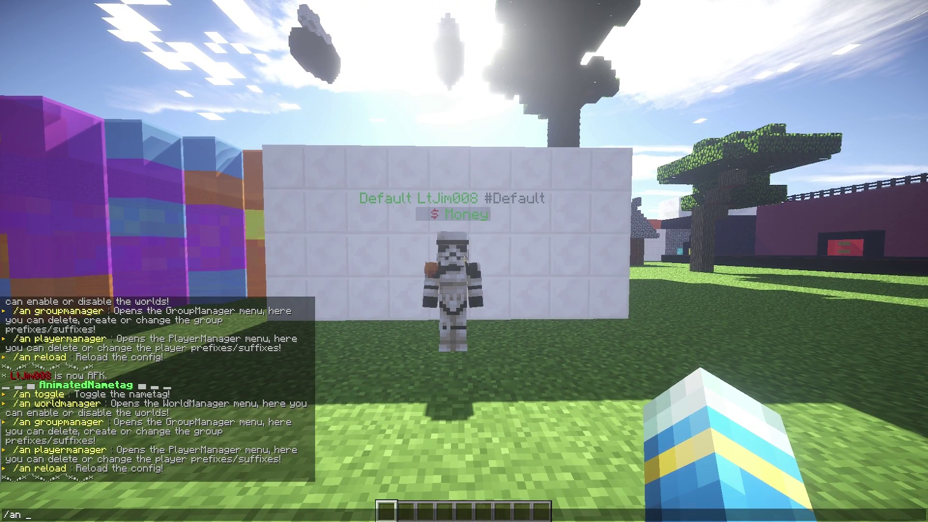
type("/an worldmanager")
key("Return")
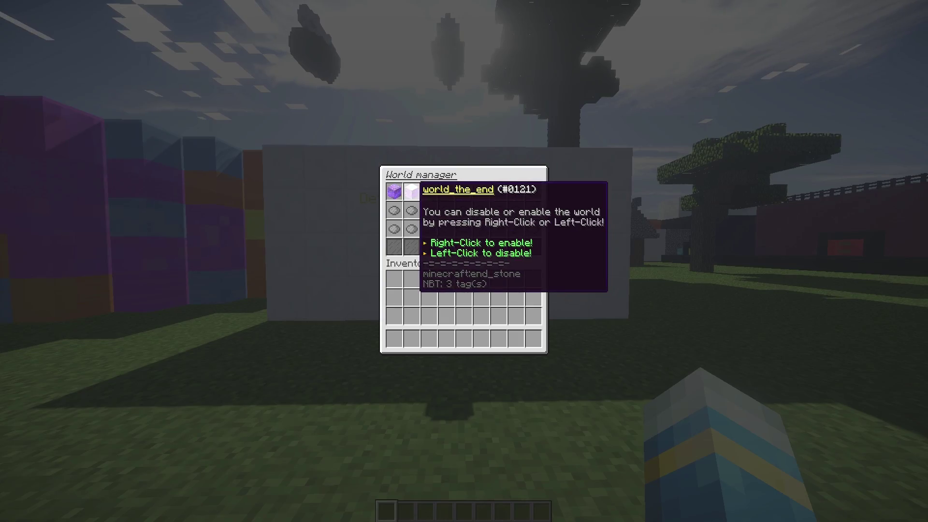
left_click(413, 191)
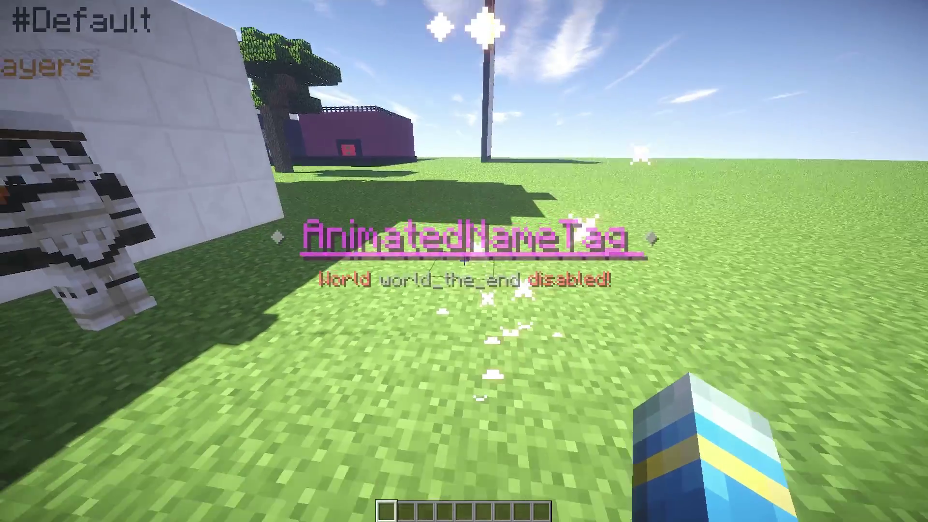
key("t")
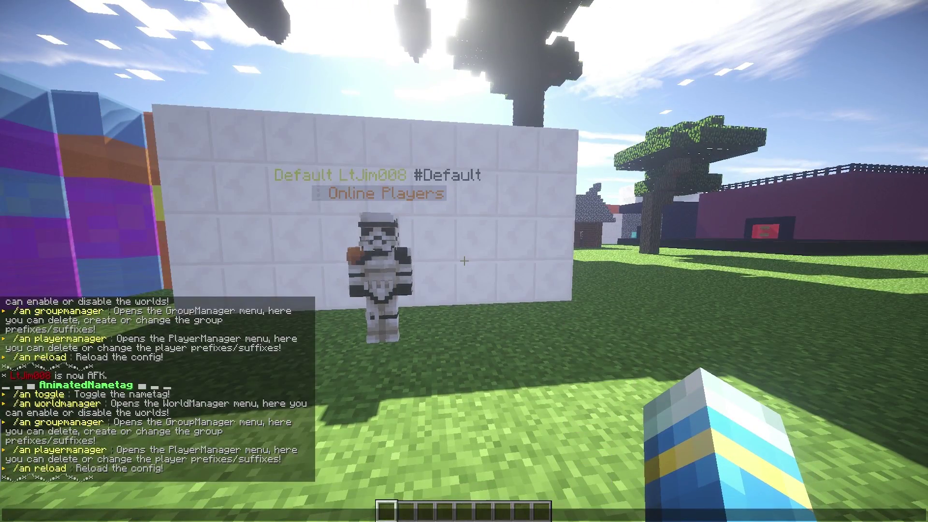
key("Escape")
Step: Run /an playermanager and add the prefix &5&lADMIN to the first listed player
key("t")
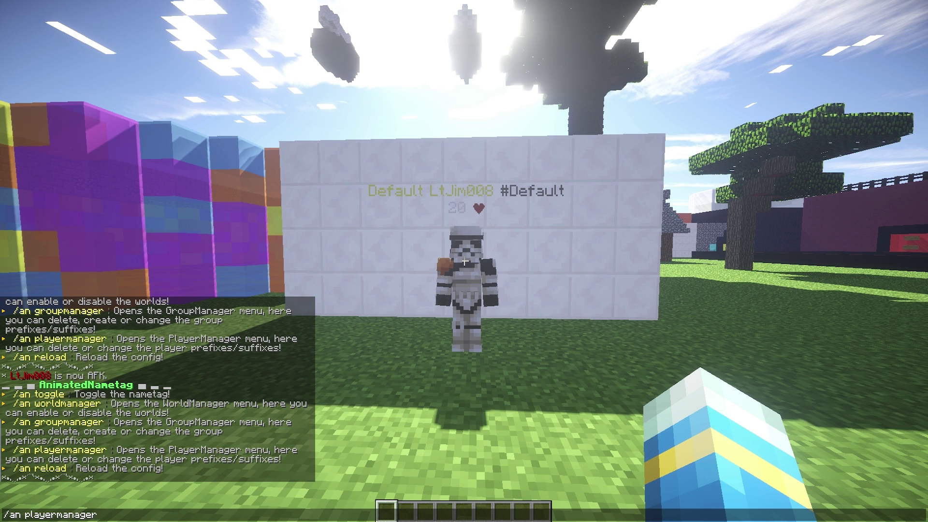
key("Return")
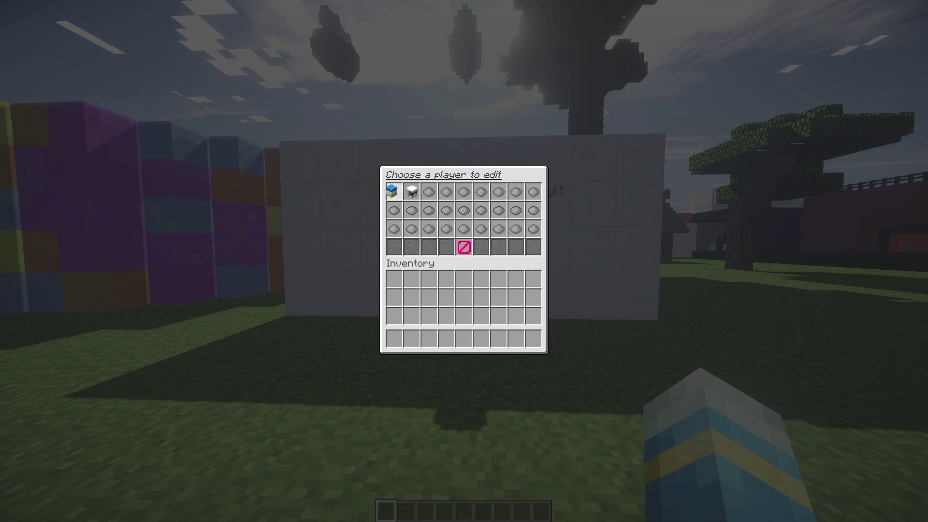
left_click(394, 191)
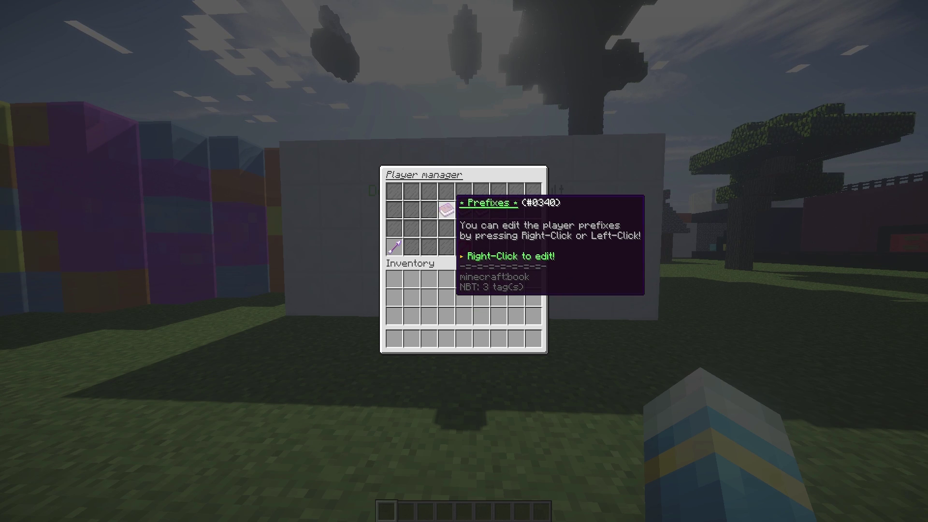
right_click(446, 208)
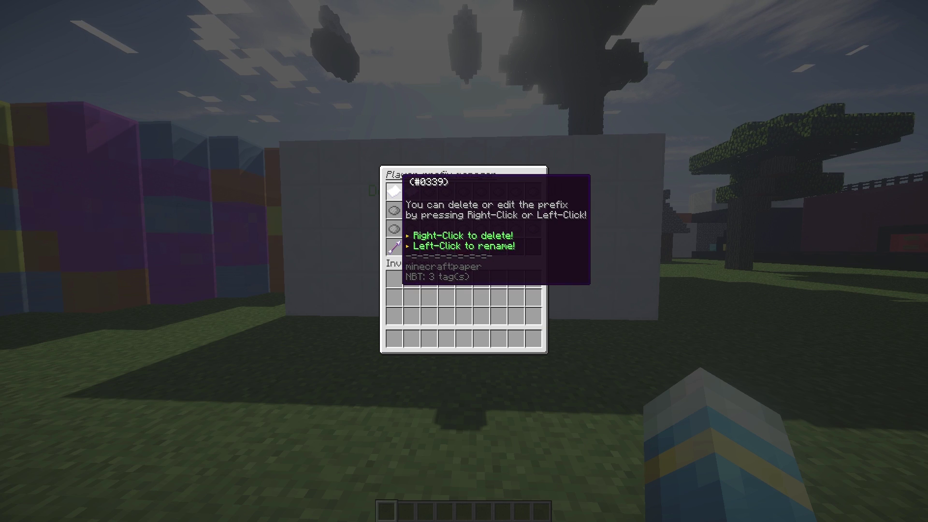
right_click(394, 247)
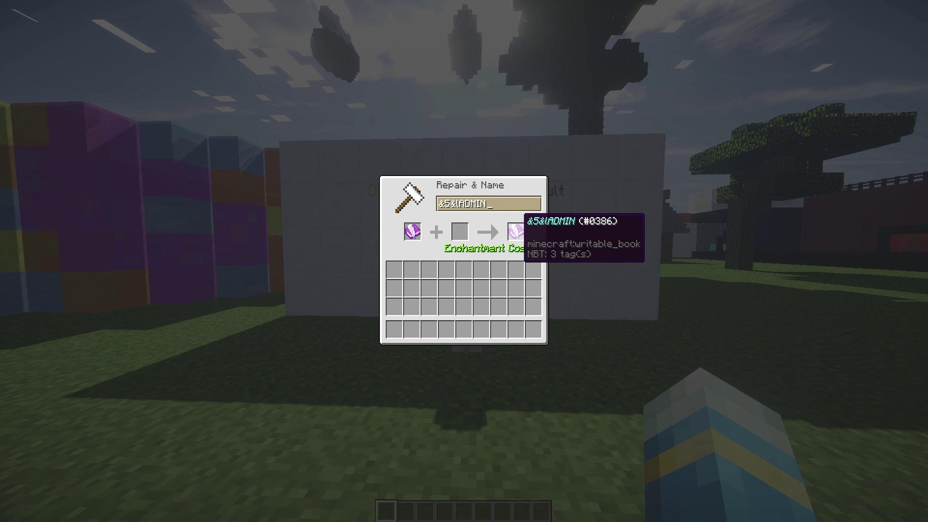
left_click(516, 227)
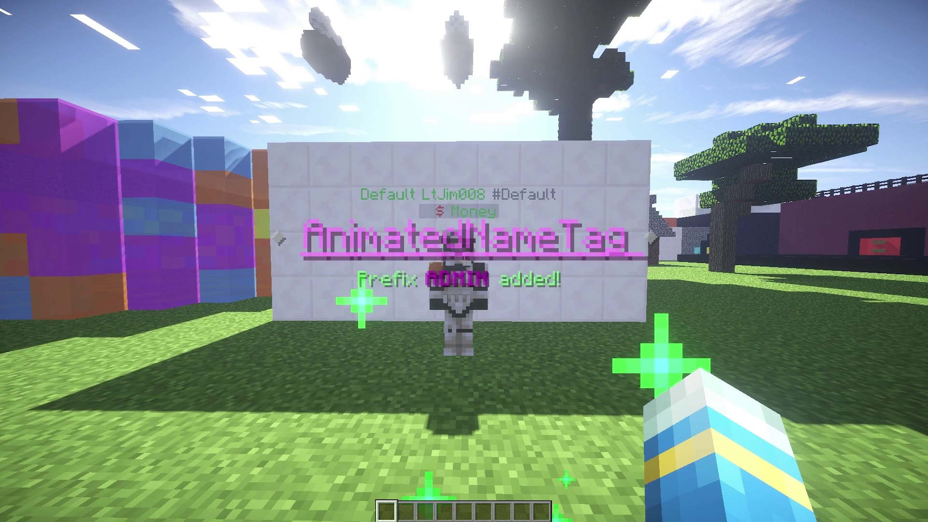
Step: Reopen the player manager with /an playermanager and inspect the first player's prefix list
key("t")
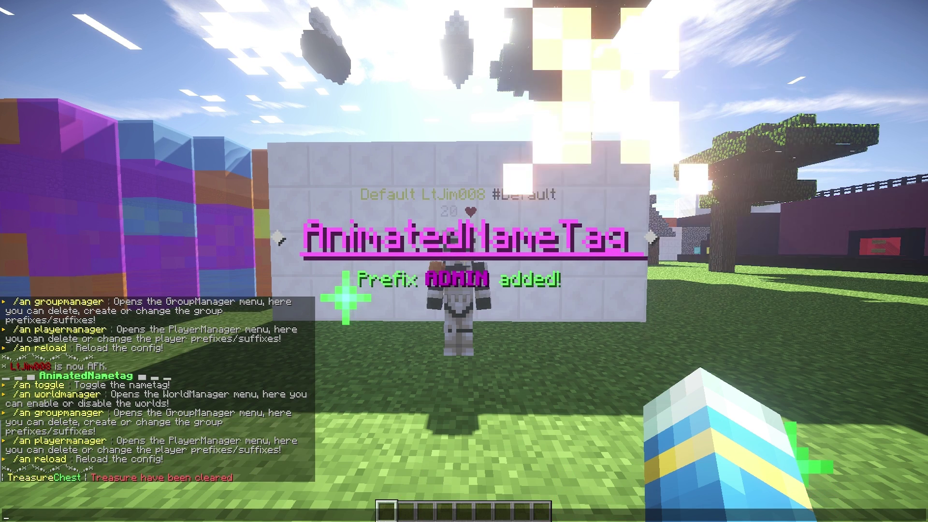
type("/an playermanager")
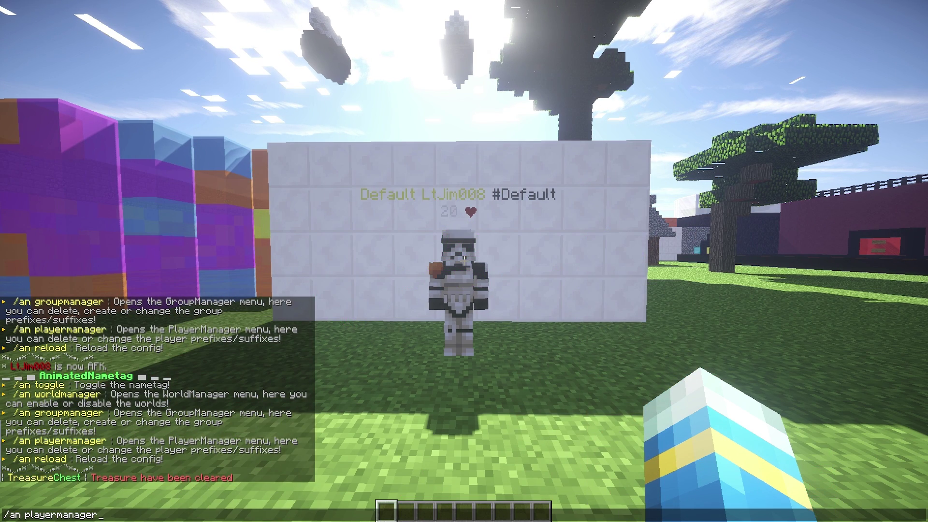
key("Return")
left_click(394, 191)
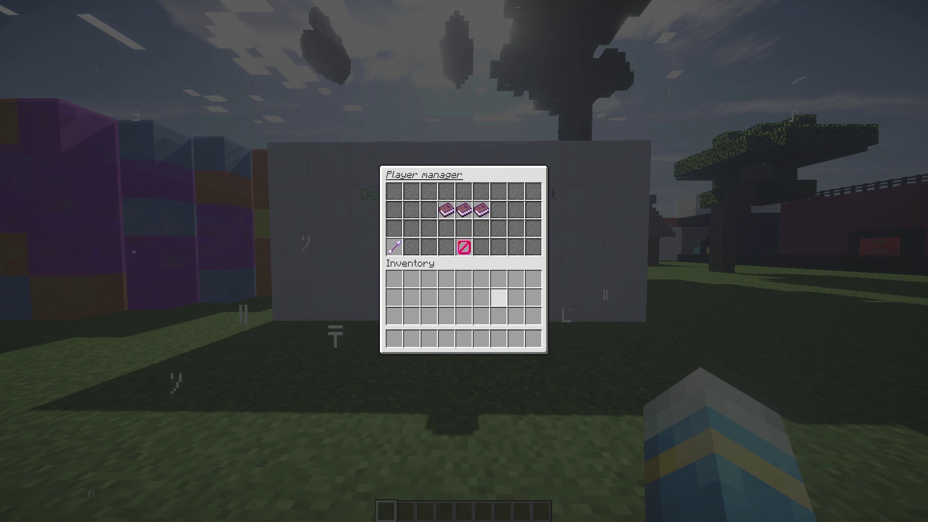
right_click(446, 209)
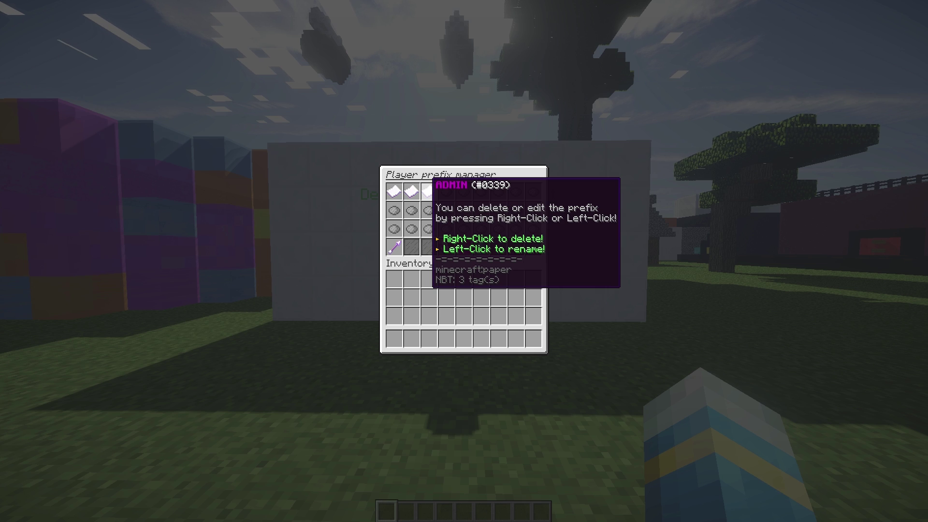
key("Escape")
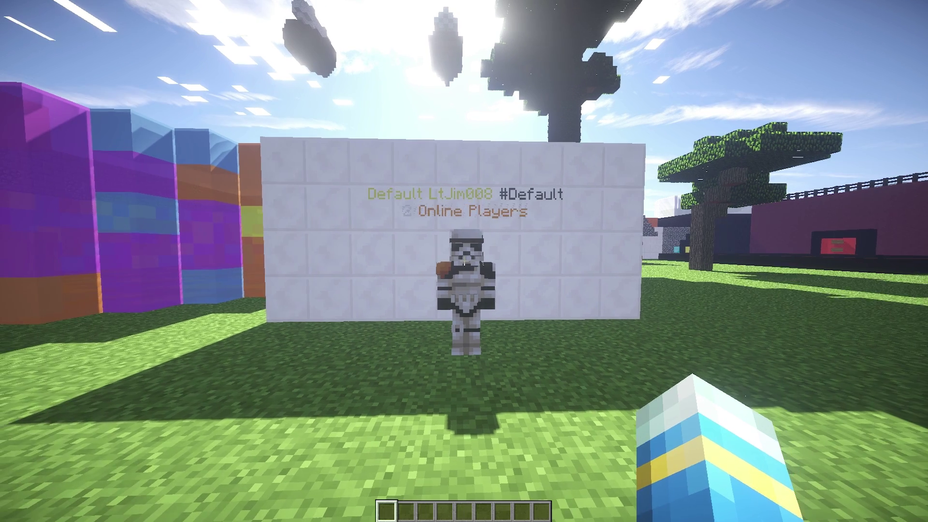
Step: Run /an groupmanager, check which groups can be renamed, and return to the group manager overview
key("t")
key("Up")
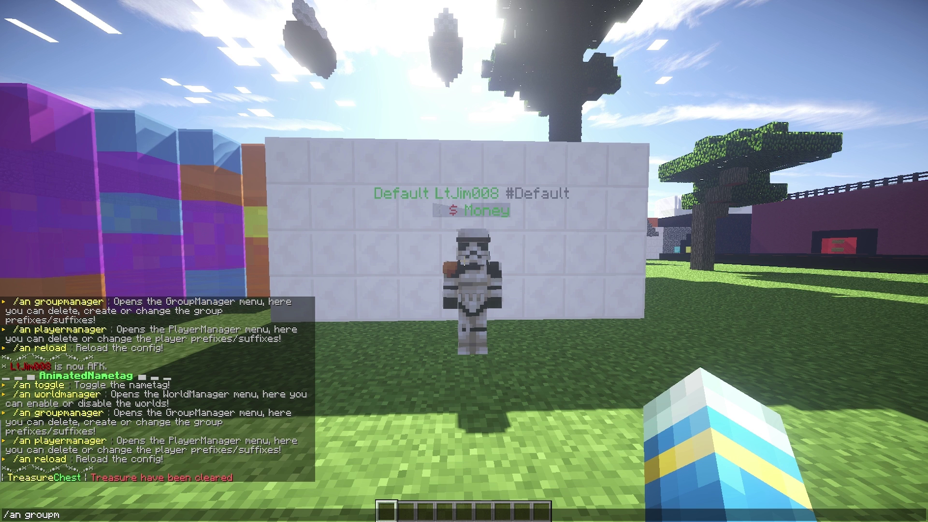
type("groupmanager")
key("Return")
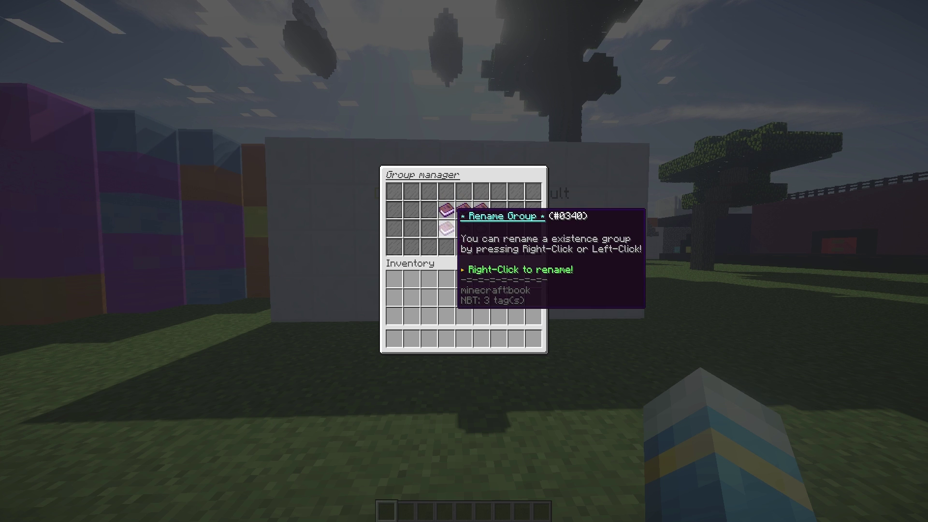
left_click(448, 226)
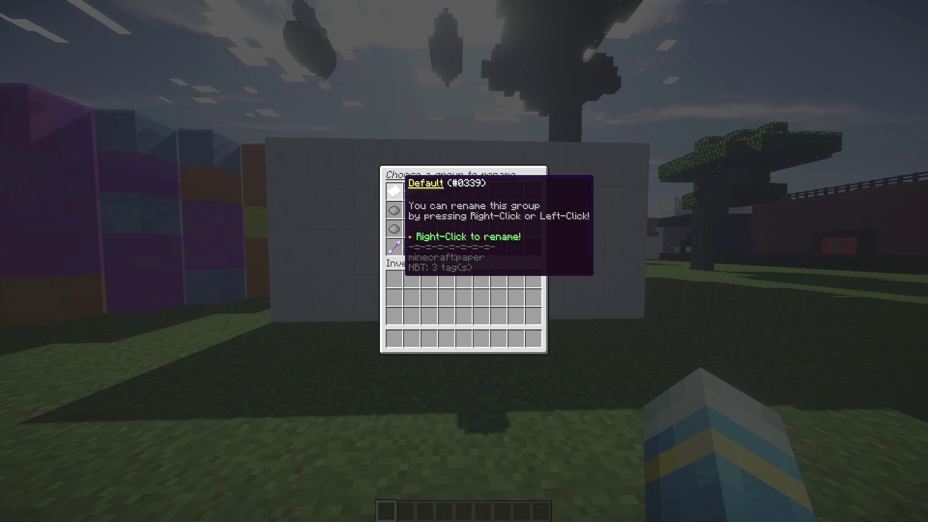
left_click(395, 246)
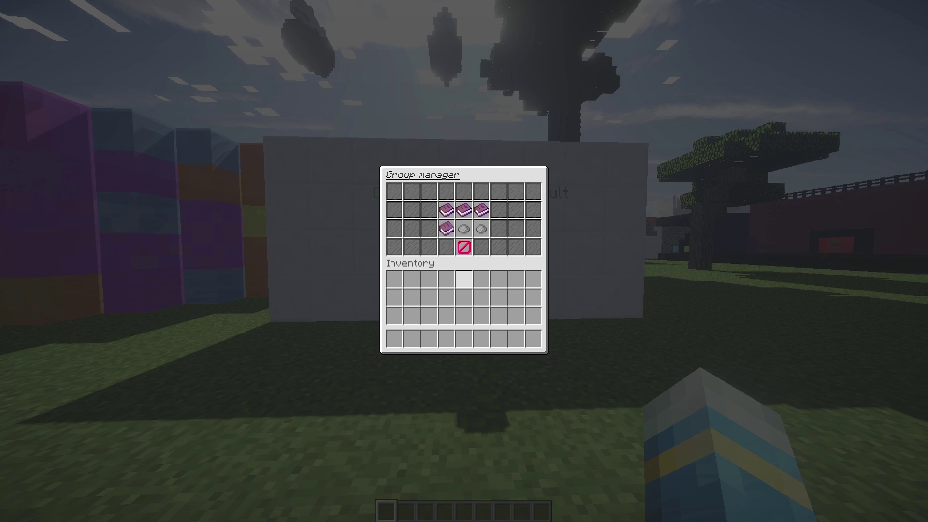
Step: Create a new nametag group named Donators
left_click(445, 210)
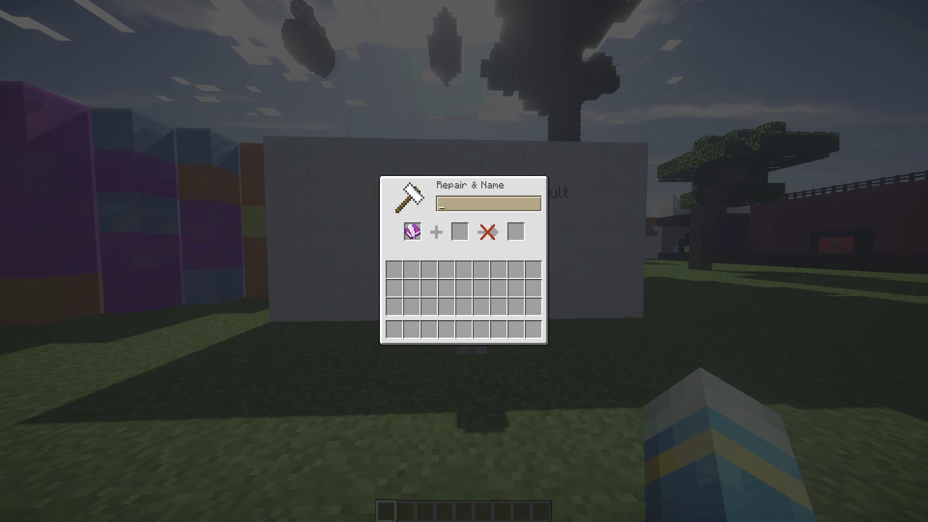
type("Donators")
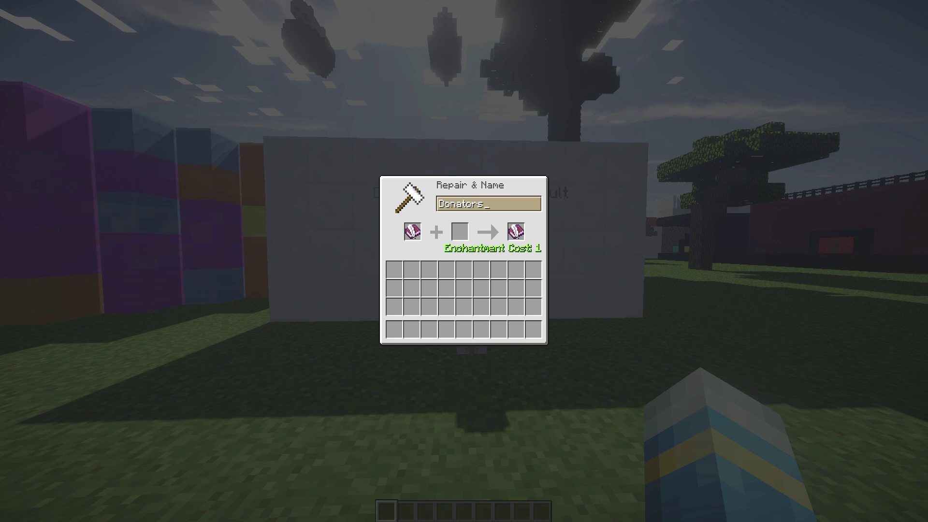
left_click(514, 233)
Step: Reopen the group manager with /an groupmanager and add the prefix &6tst to the Donators group
key("t")
key("Up")
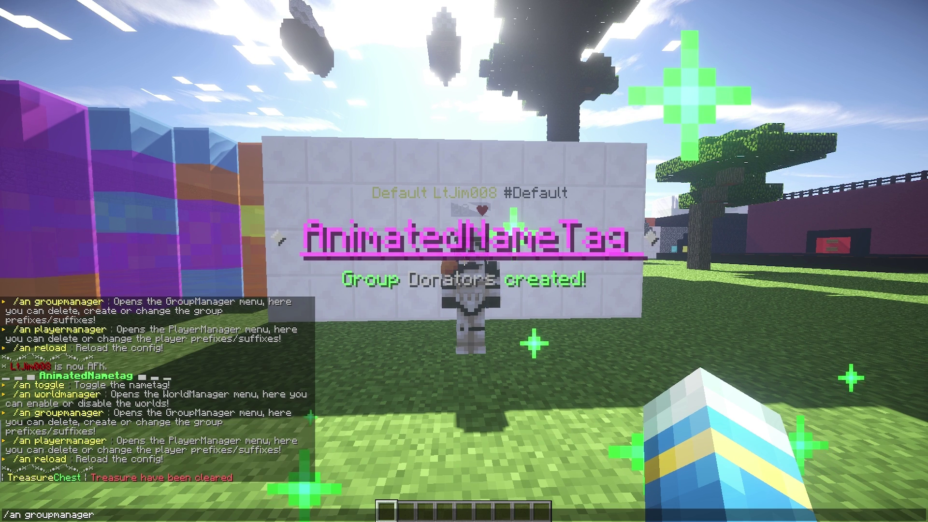
key("Return")
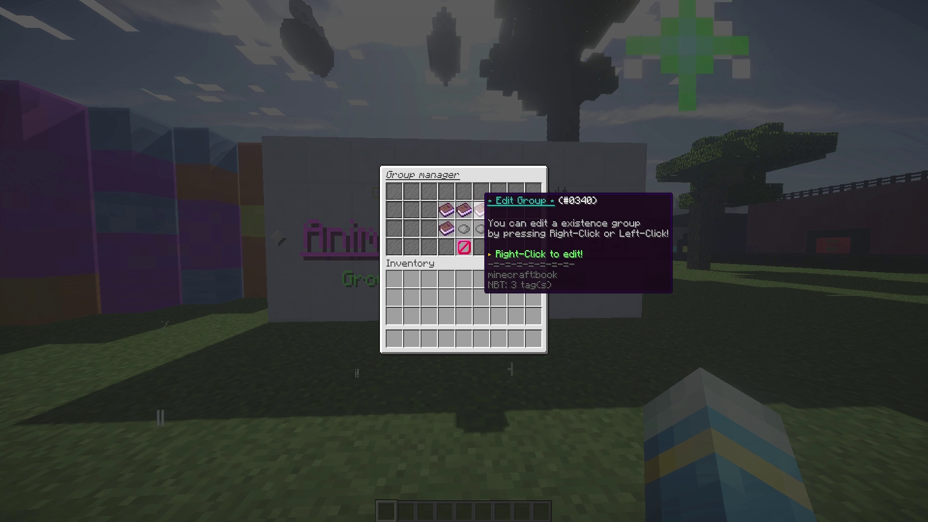
right_click(480, 209)
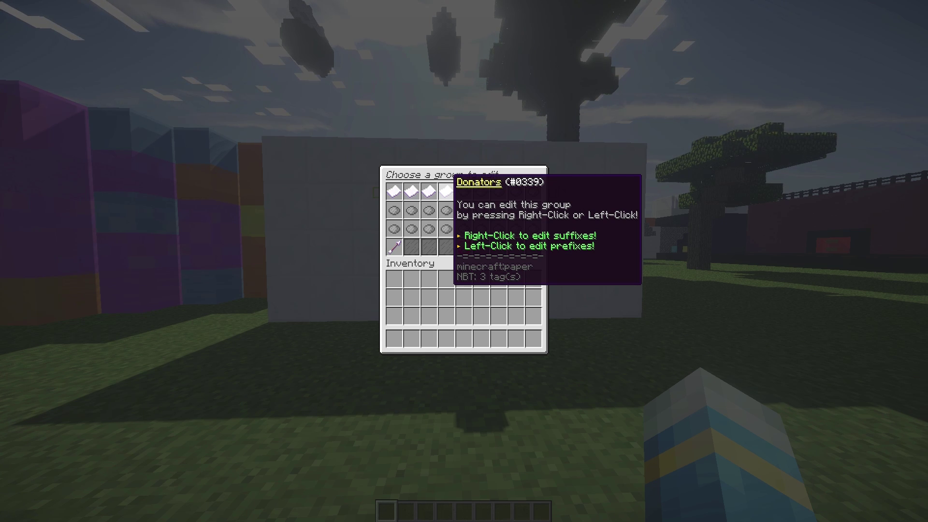
left_click(446, 191)
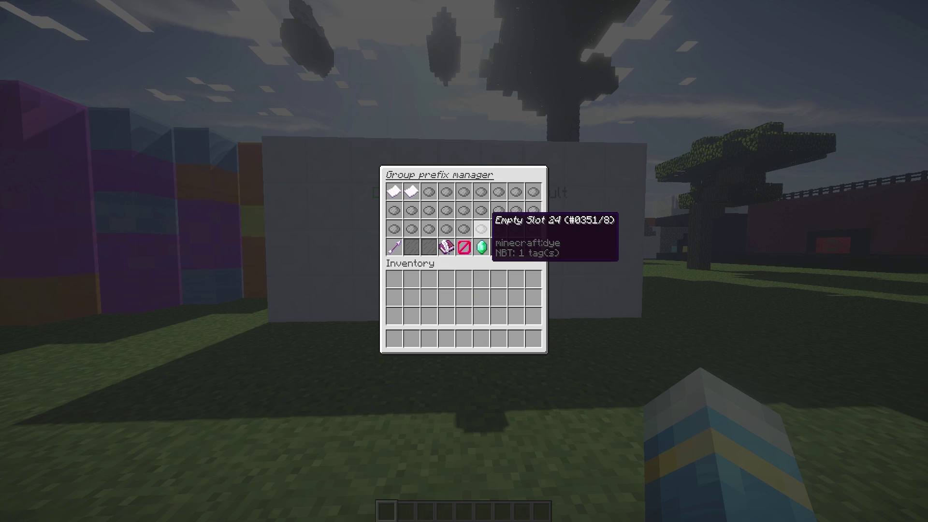
right_click(444, 246)
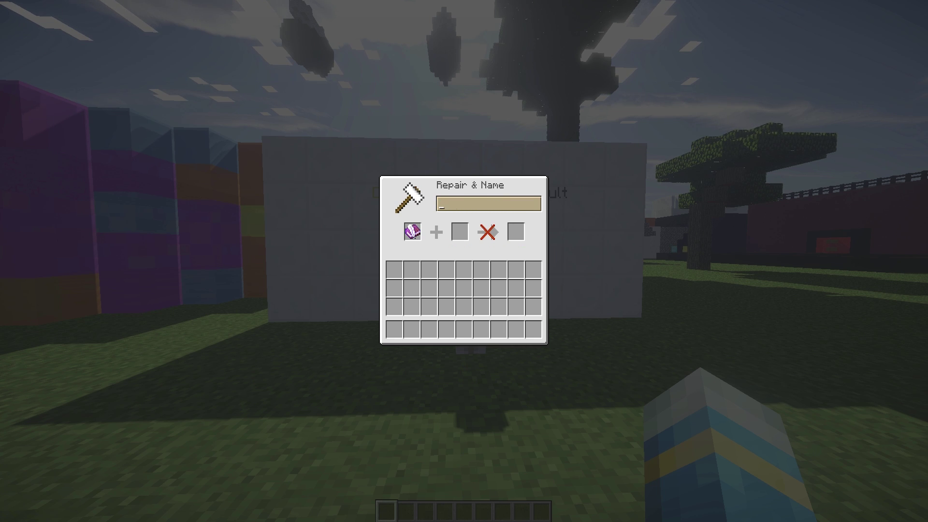
type("&6ts")
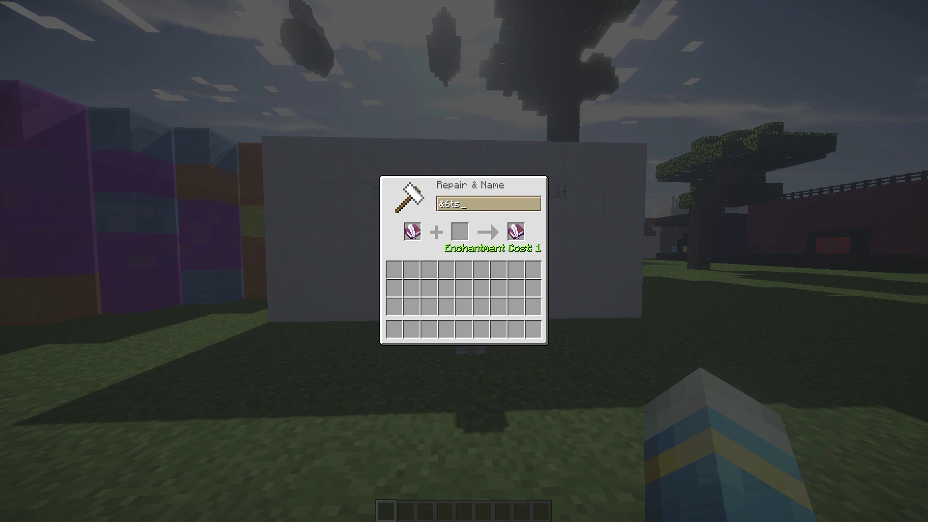
type("t")
left_click(516, 231)
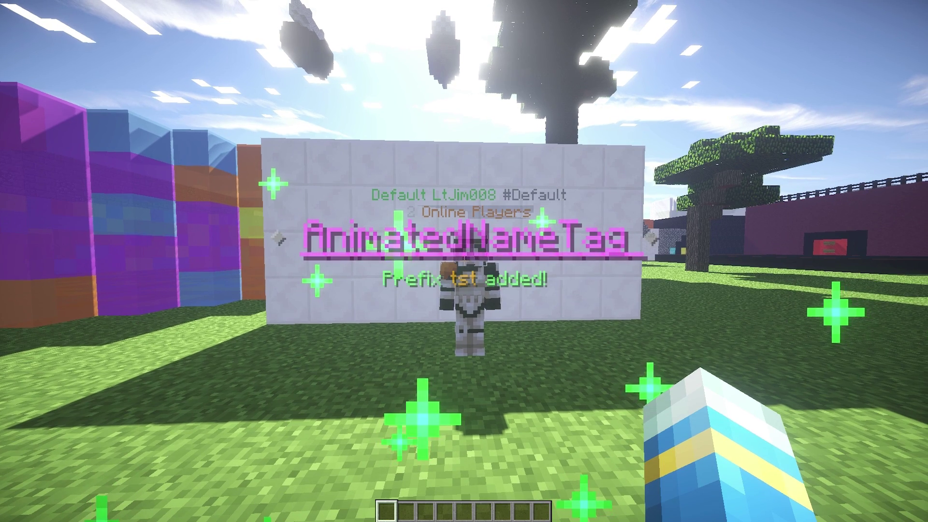
Step: Reload the plugin configuration with /an reload
key("t")
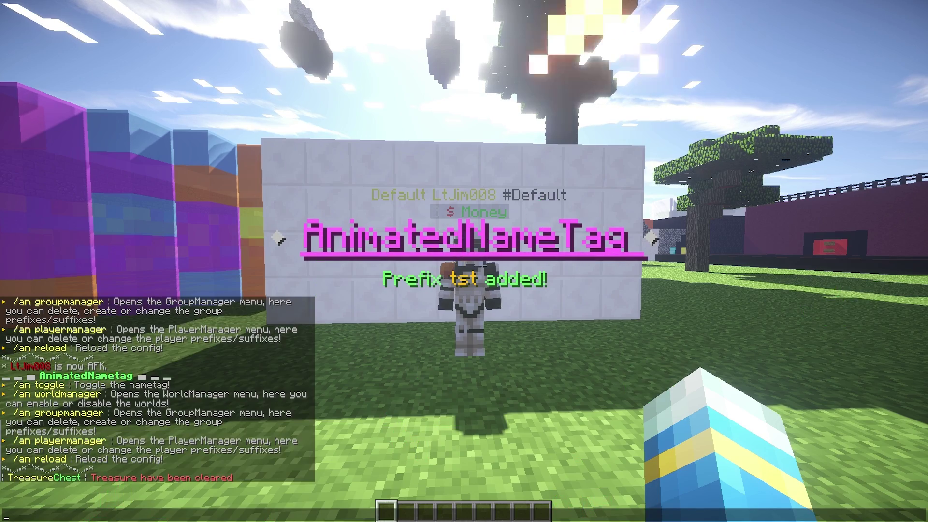
key("Escape")
key("slash")
type("an reload")
key("Return")
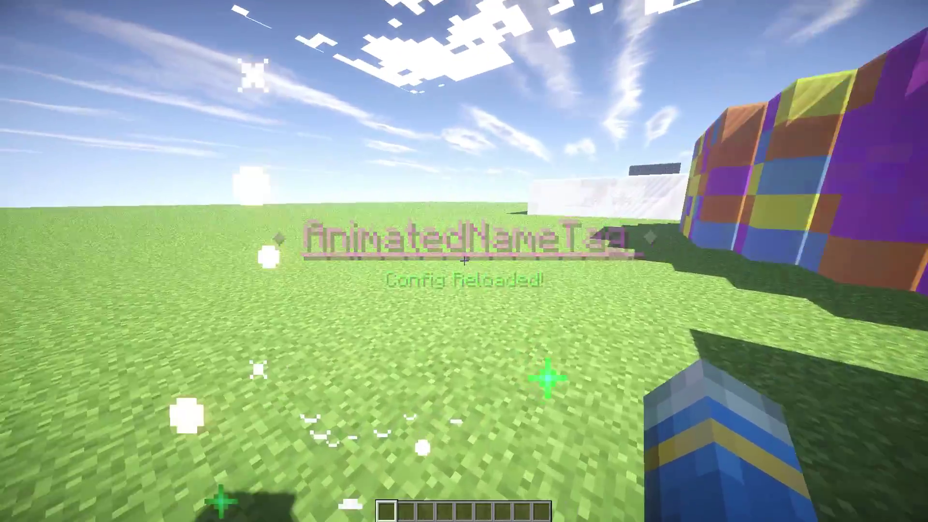
Step: Show the online player list and walk up to the other player to inspect the nametag and the line below it
key("Tab")
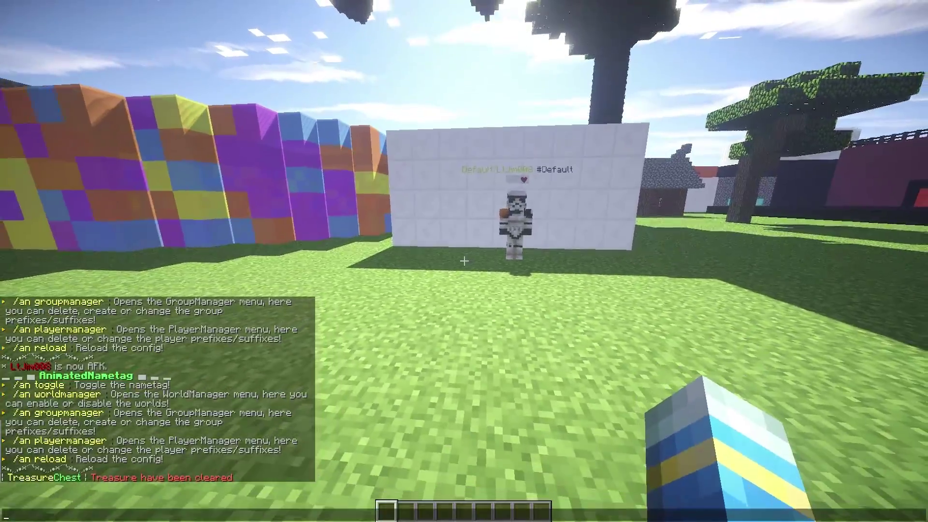
key("Return")
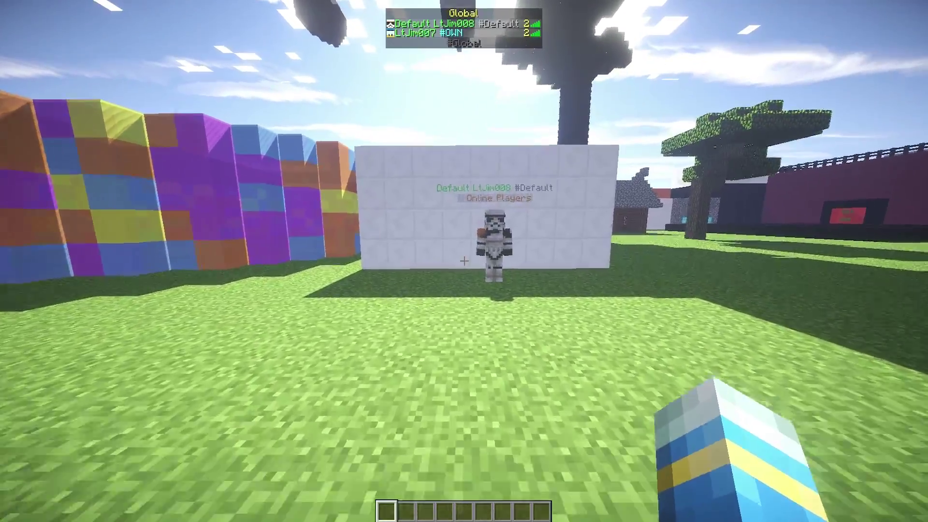
key("w")
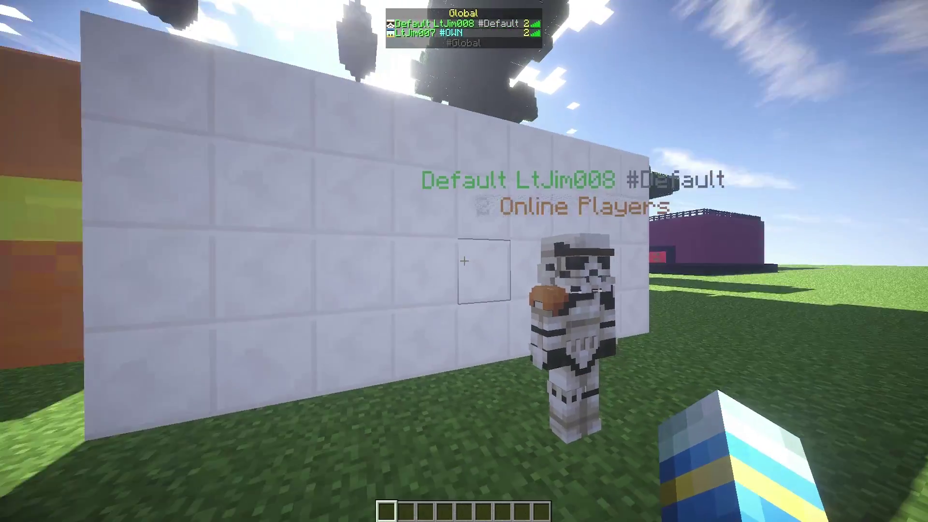
key("s")
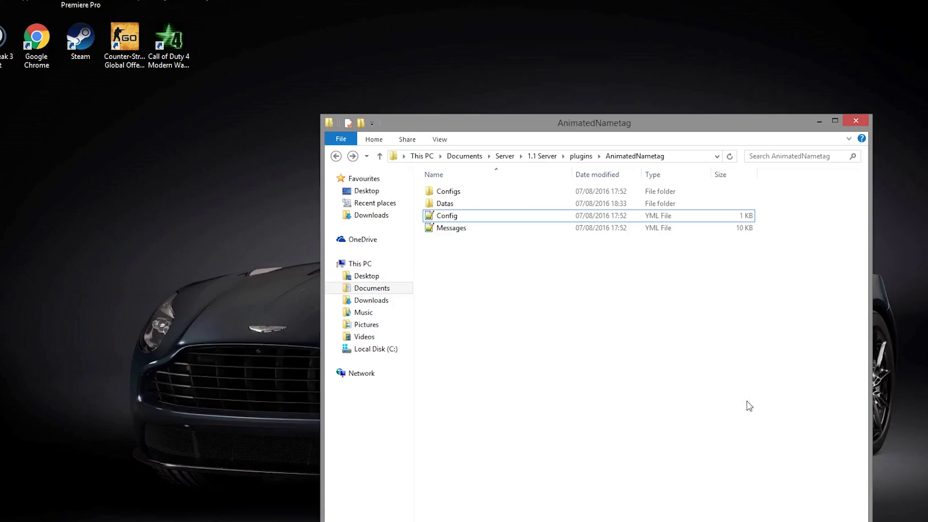
Step: Switch to File Explorer, open Messages.yml from the AnimatedNametag plugin folder and look through its menu text sections
left_click_drag(742, 333, 458, 135)
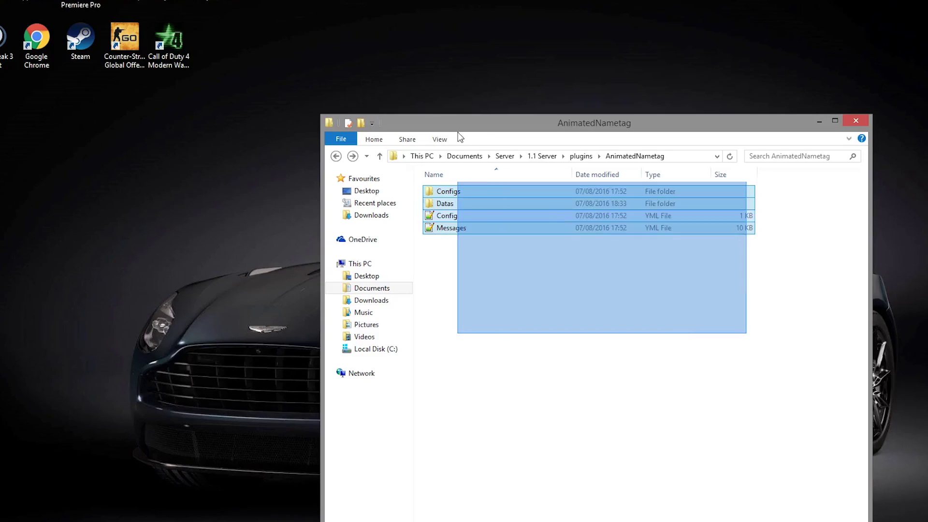
left_click(676, 370)
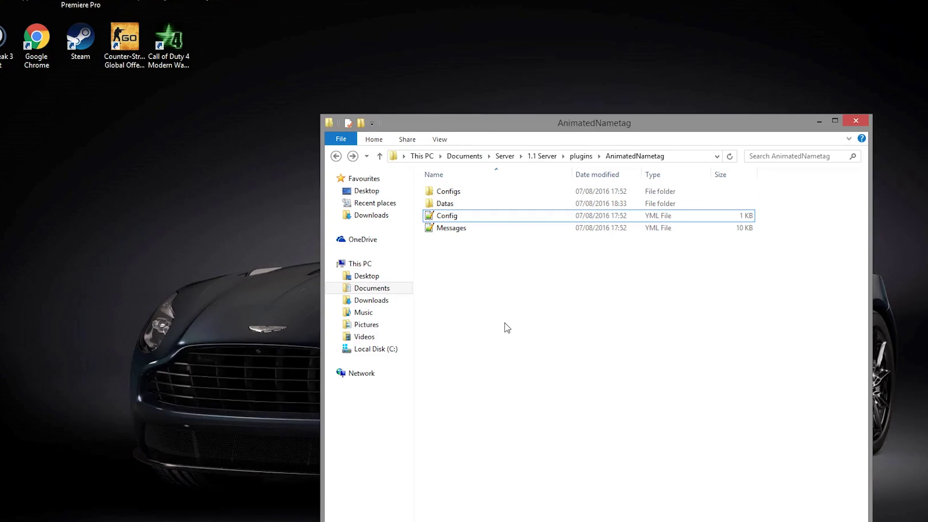
double_click(492, 234)
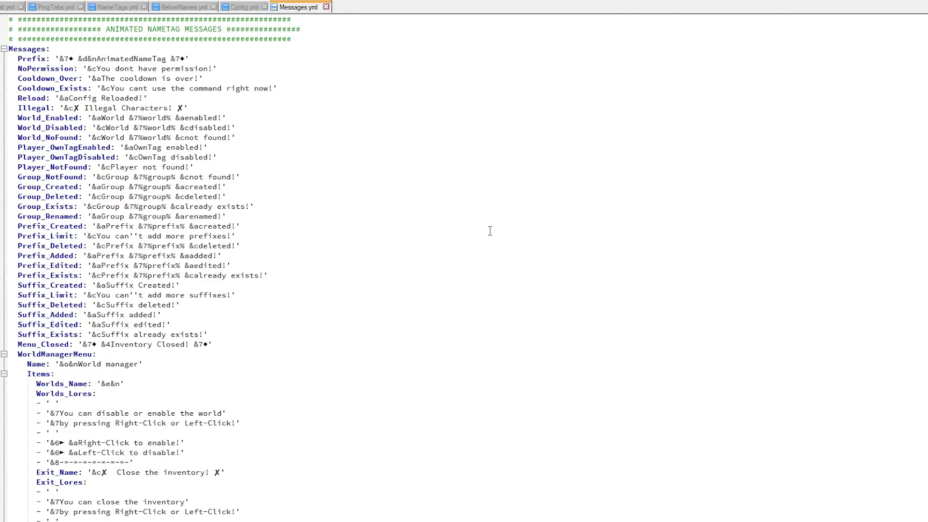
scroll(150, 265, "down", 20)
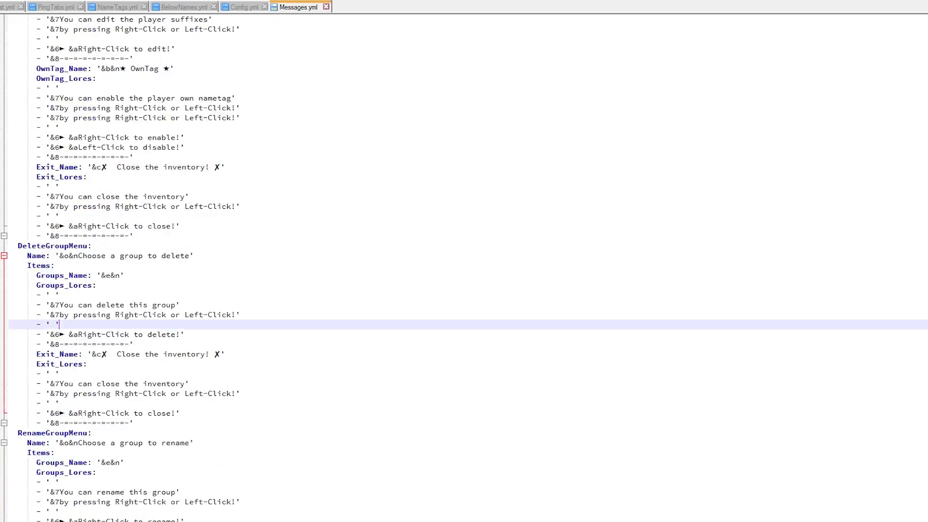
left_click_drag(564, 458, 118, 78)
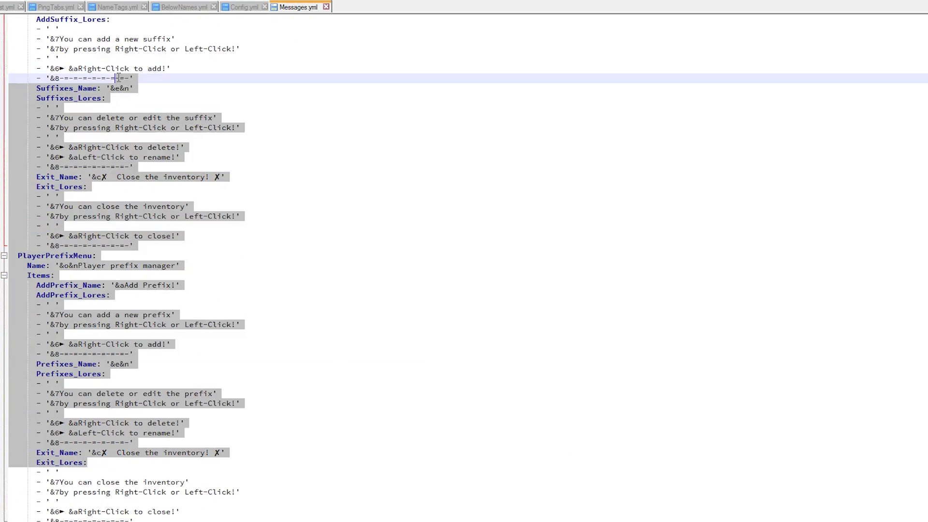
left_click(425, 366)
scroll(336, 354, "up", 20)
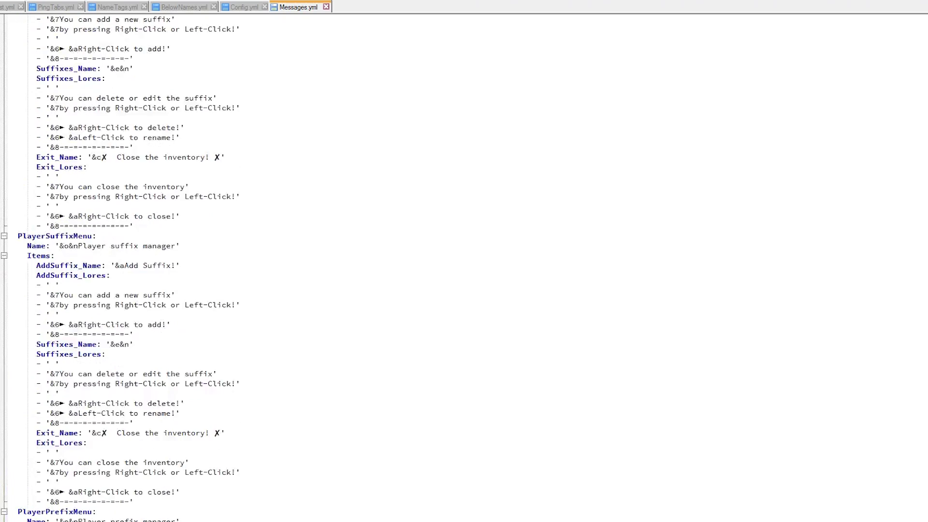
Step: Examine the Prefix line and the general command messages at the beginning of Messages.yml
left_click_drag(359, 405, 46, 59)
left_click(233, 137)
left_click(223, 59)
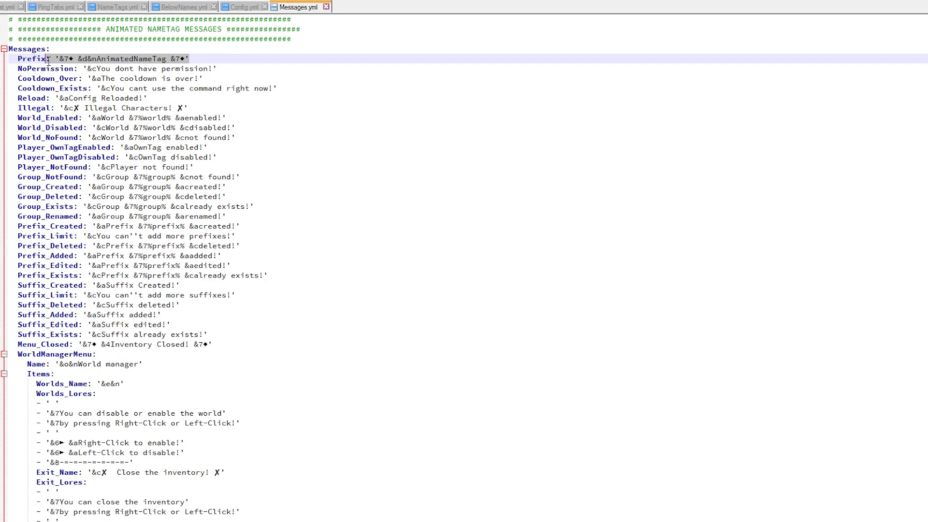
scroll(210, 145, "down", 9)
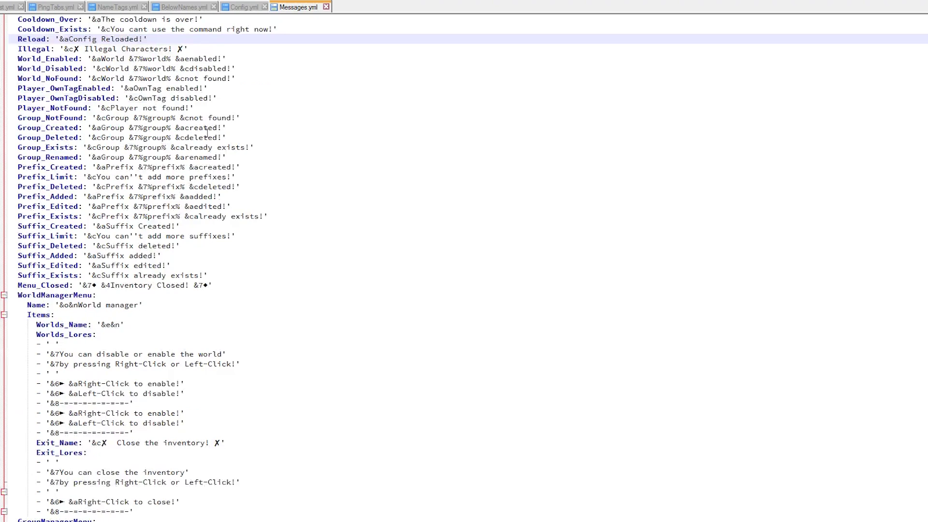
scroll(306, 328, "up", 9)
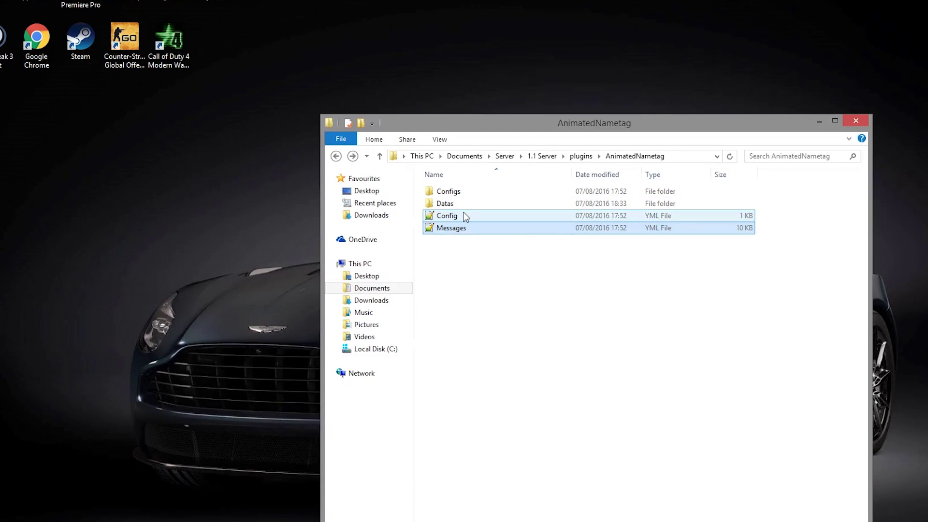
Step: Open Config.yml from the AnimatedNametag folder and examine the Firework section's type and colour settings
double_click(463, 215)
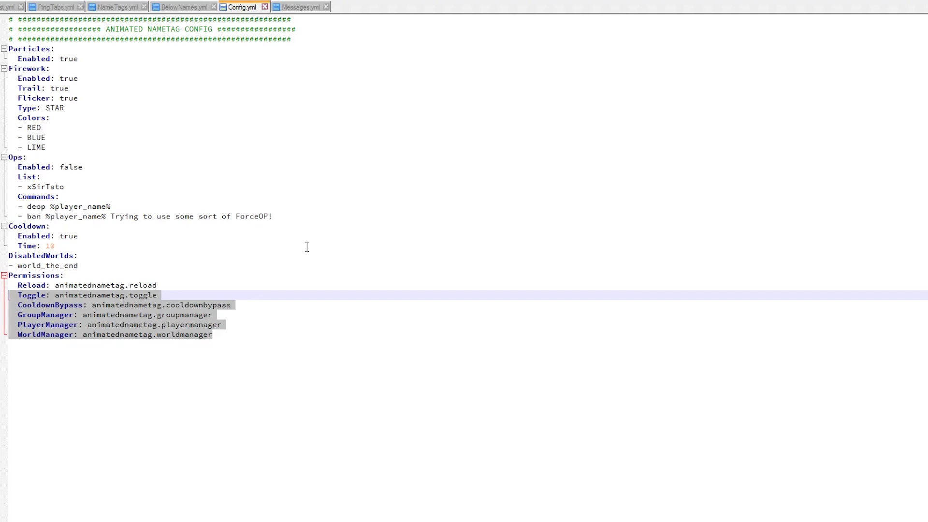
left_click(226, 246)
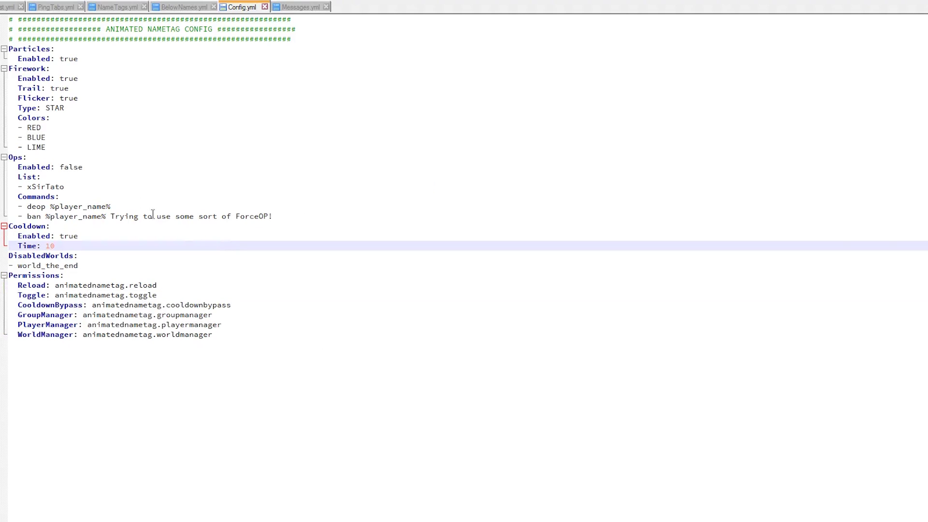
left_click_drag(95, 149, 6, 69)
left_click(51, 109)
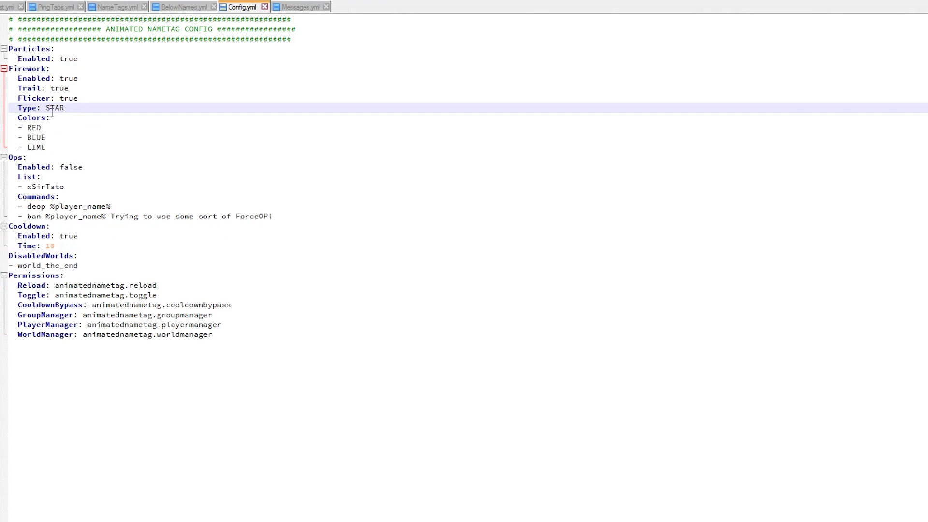
left_click_drag(64, 145, 13, 108)
left_click(112, 186)
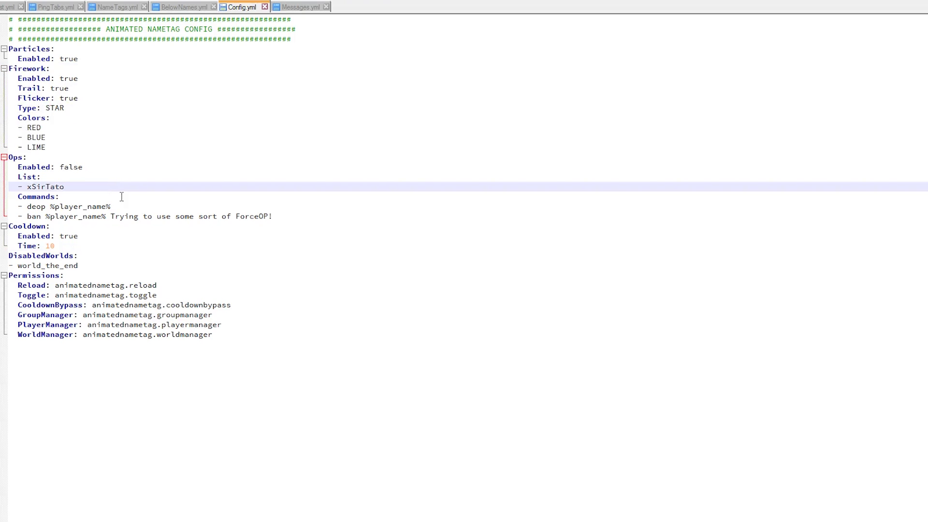
Step: Review the Ops, Cooldown, Particles and Permissions sections of Config.yml
left_click_drag(129, 197, 9, 137)
left_click(138, 256)
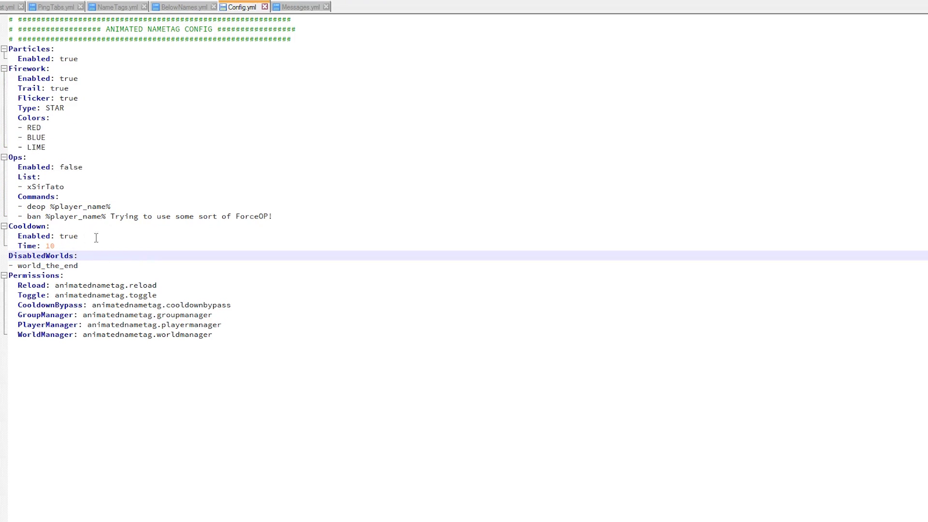
left_click_drag(89, 246, 8, 226)
left_click_drag(78, 59, 9, 40)
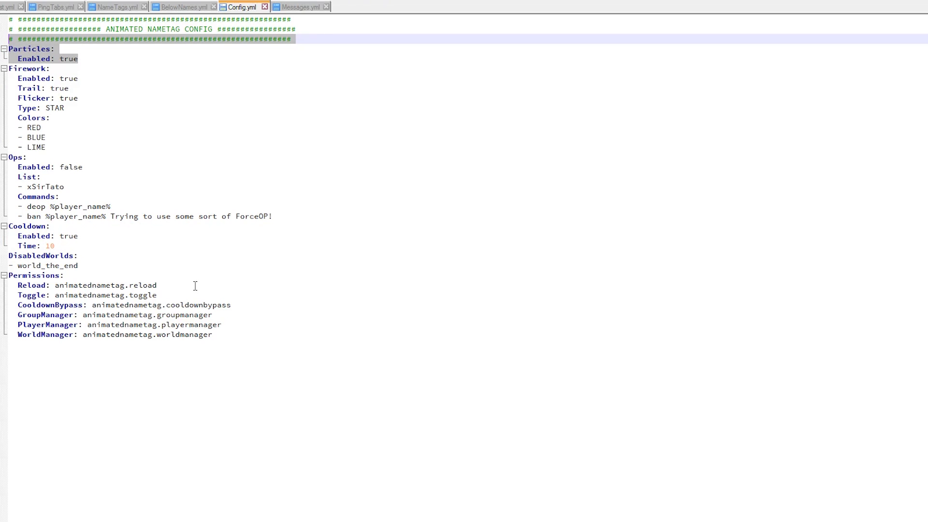
left_click_drag(268, 325, 3, 279)
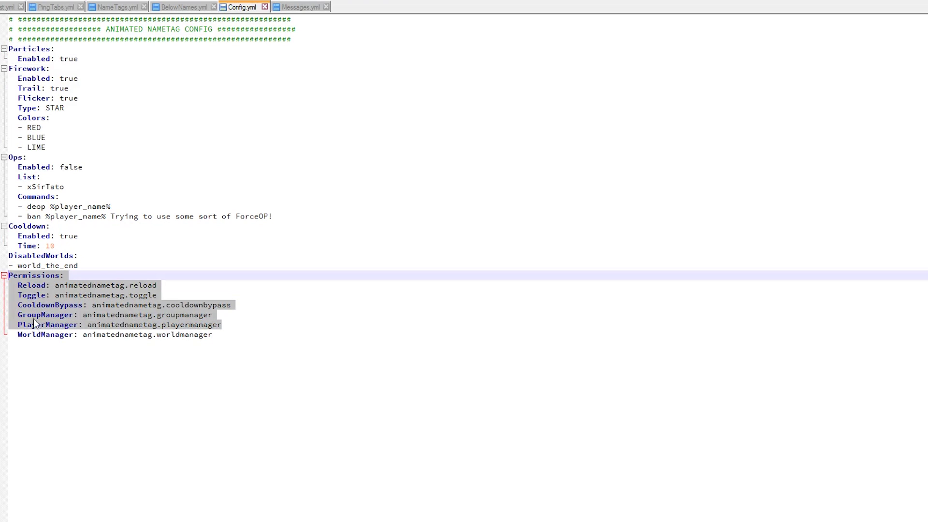
left_click(74, 296)
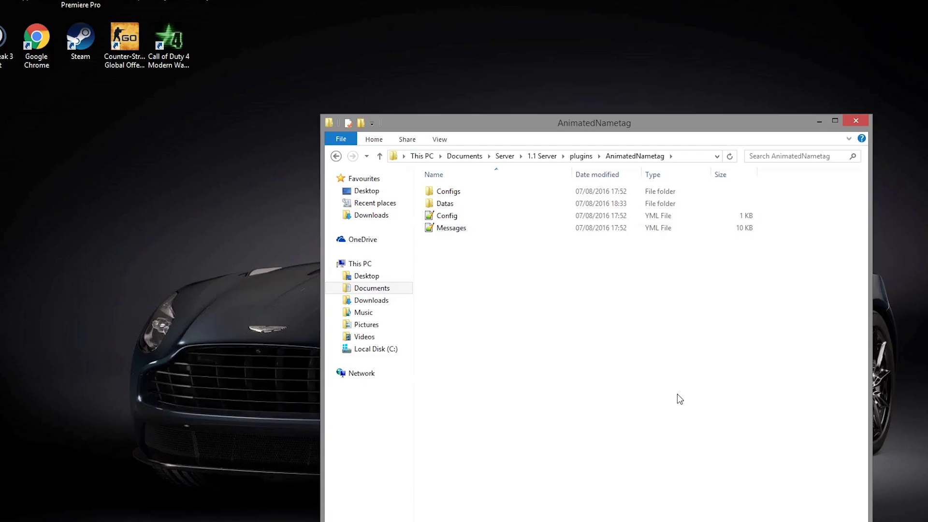
Step: Open the tablist file in the Configs folder and examine the Global header and footer texts and the Default group
double_click(470, 190)
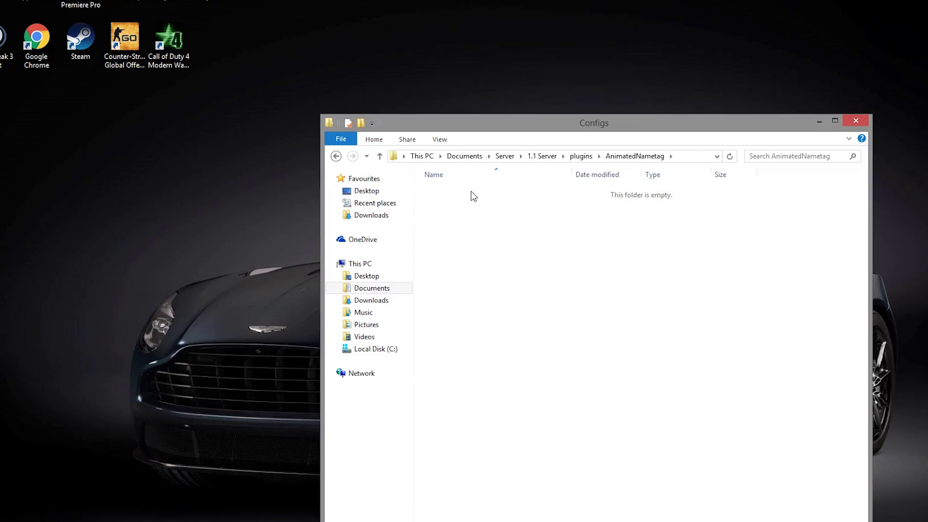
left_click_drag(621, 380, 500, 228)
double_click(476, 229)
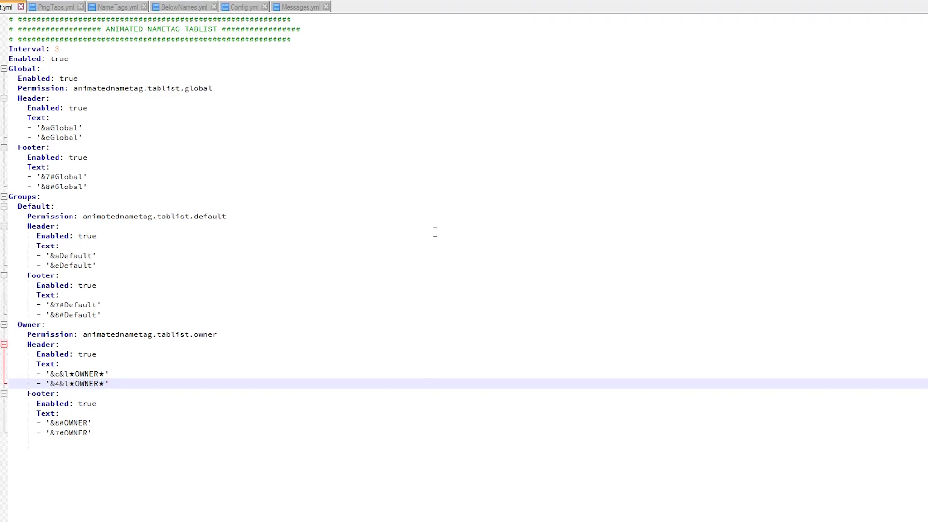
left_click_drag(118, 194, 2, 181)
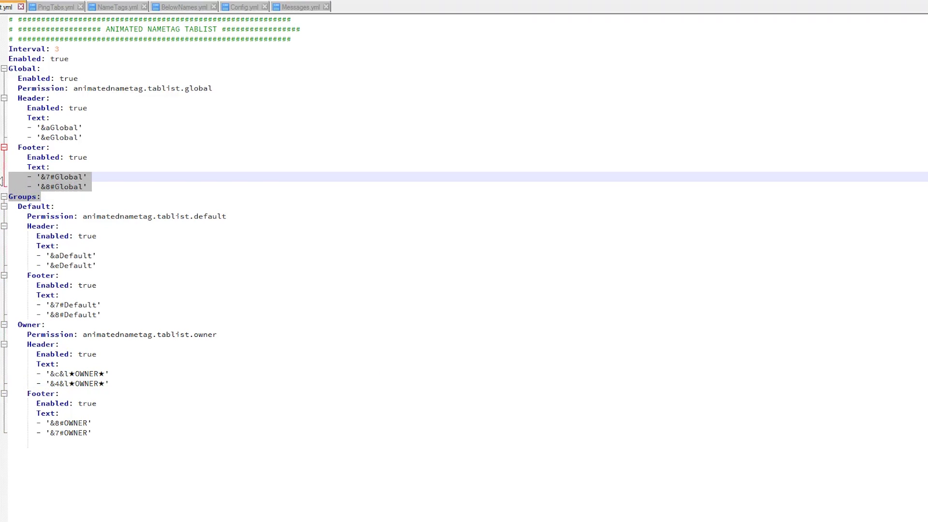
left_click(89, 145)
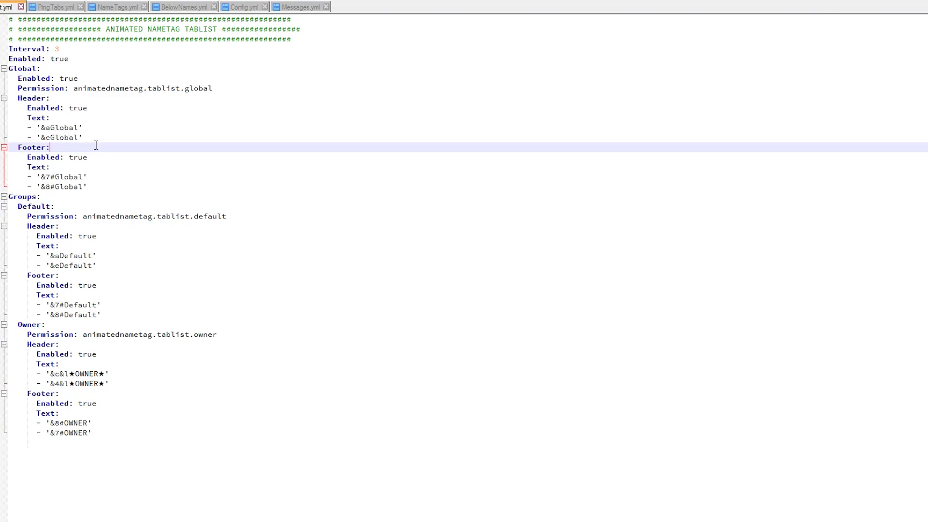
left_click_drag(123, 185, 21, 118)
left_click(105, 266)
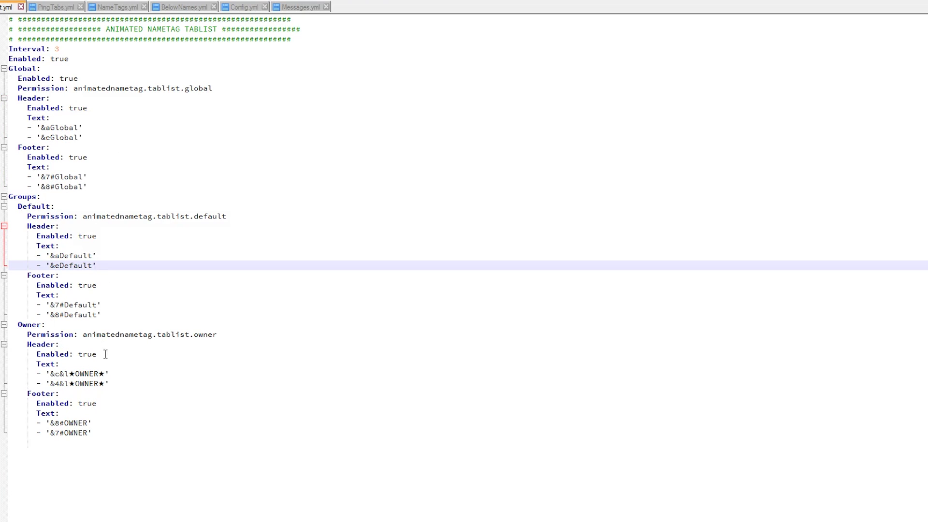
Step: Examine the Owner group's header and footer settings and the Interval and Enabled options in the tablist file
left_click_drag(109, 409, 77, 405)
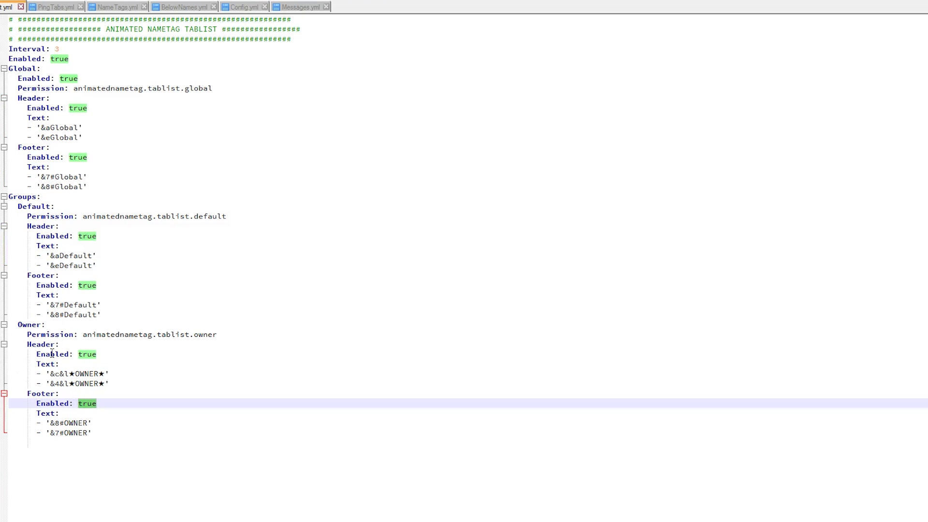
left_click(272, 328)
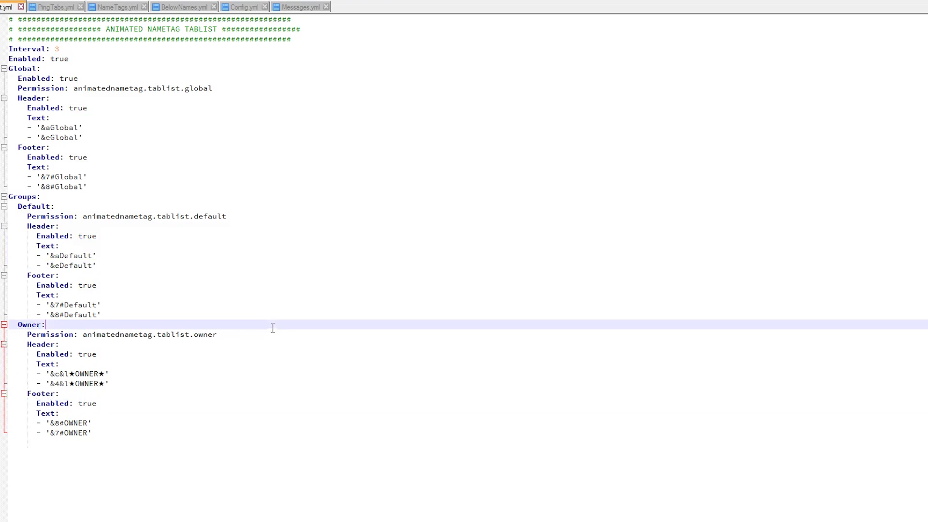
triple_click(64, 50)
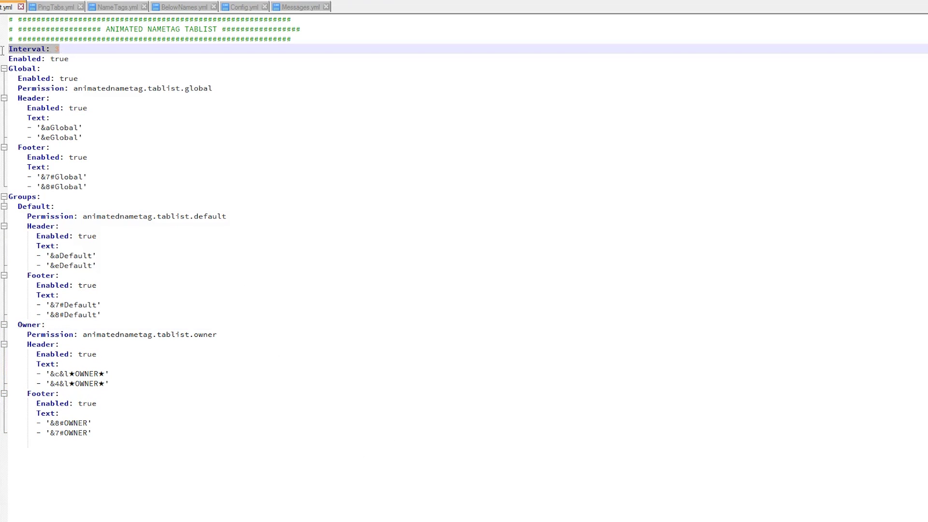
triple_click(113, 58)
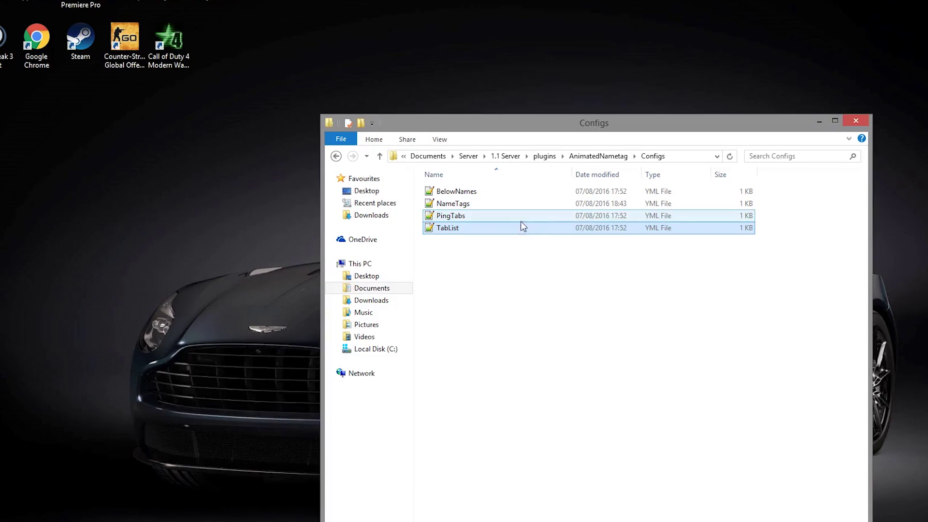
Step: Open the PingTabs file from the Configs folder and examine its money, health and server players placeholder lines
left_click(517, 210)
left_click(520, 233, "shift")
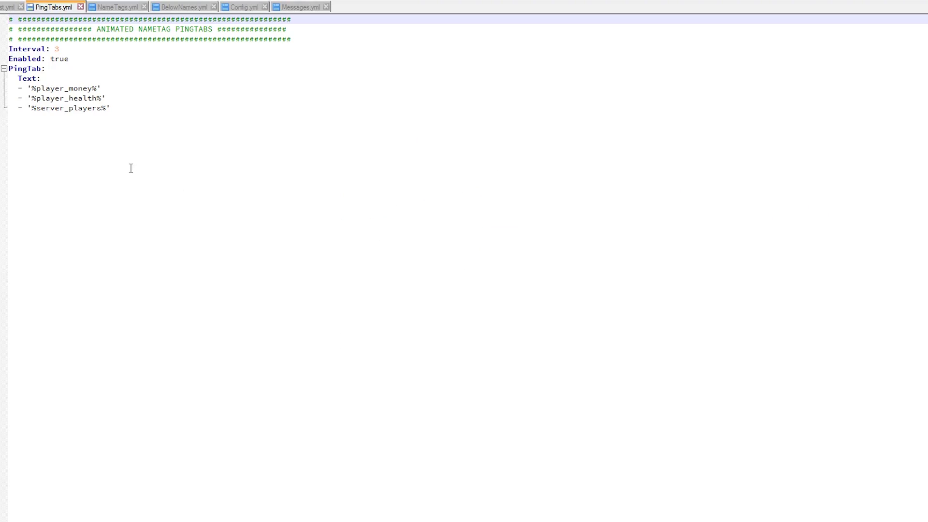
left_click(1, 91)
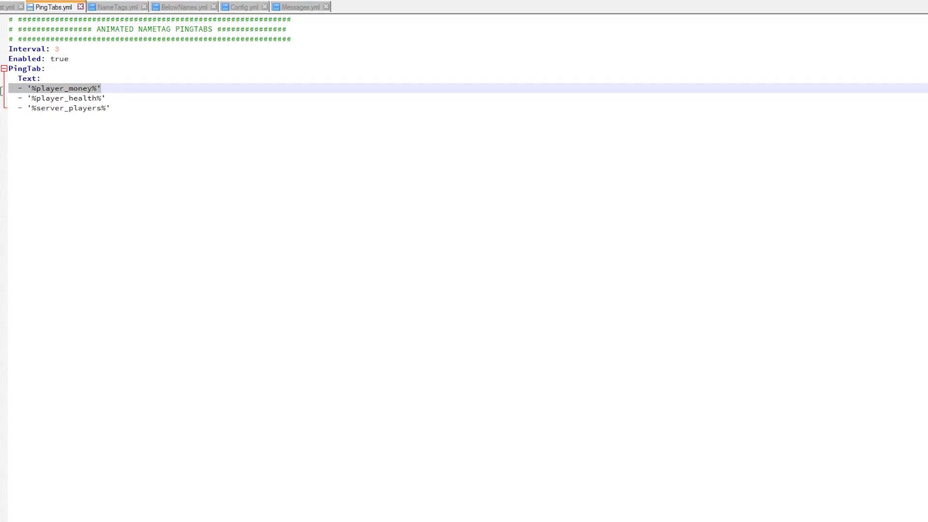
left_click_drag(125, 108, 6, 108)
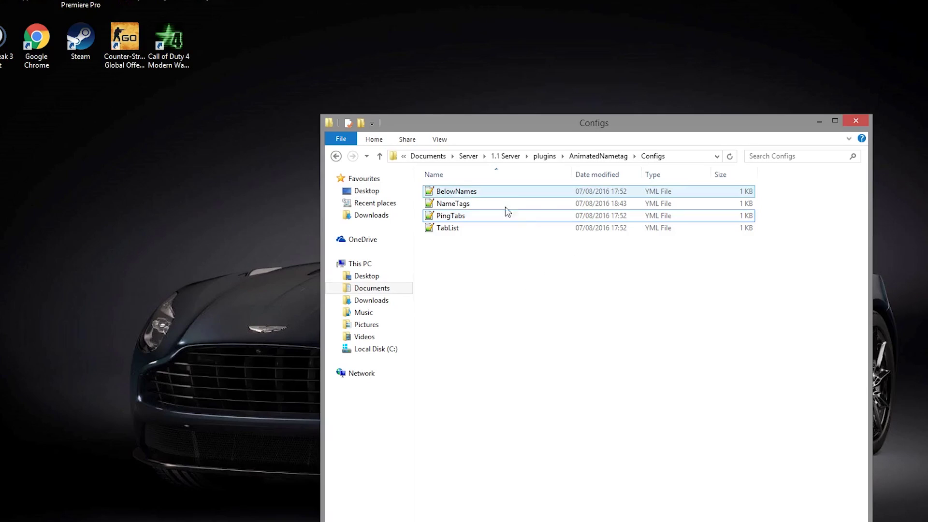
Step: Open the NameTags file from the Configs folder and examine the permissions, prefixes and suffixes of its groups
left_click(456, 204)
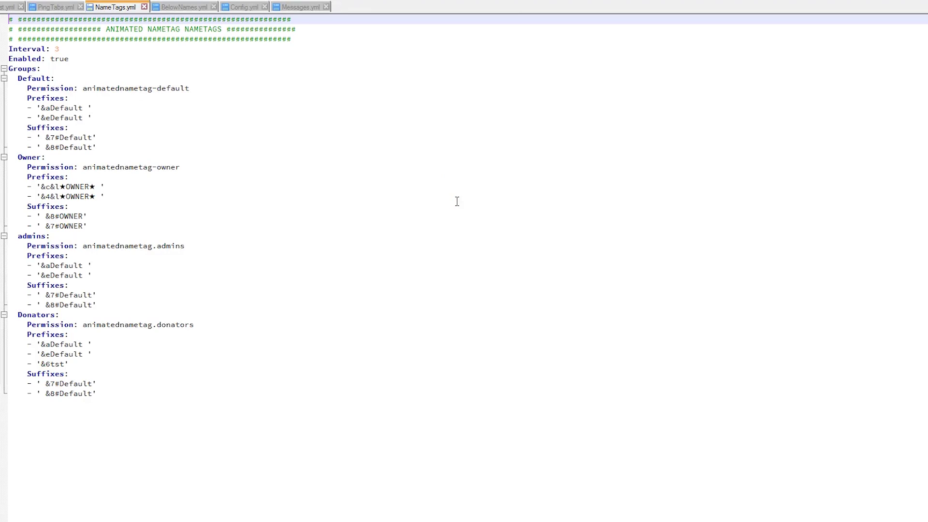
left_click(251, 255)
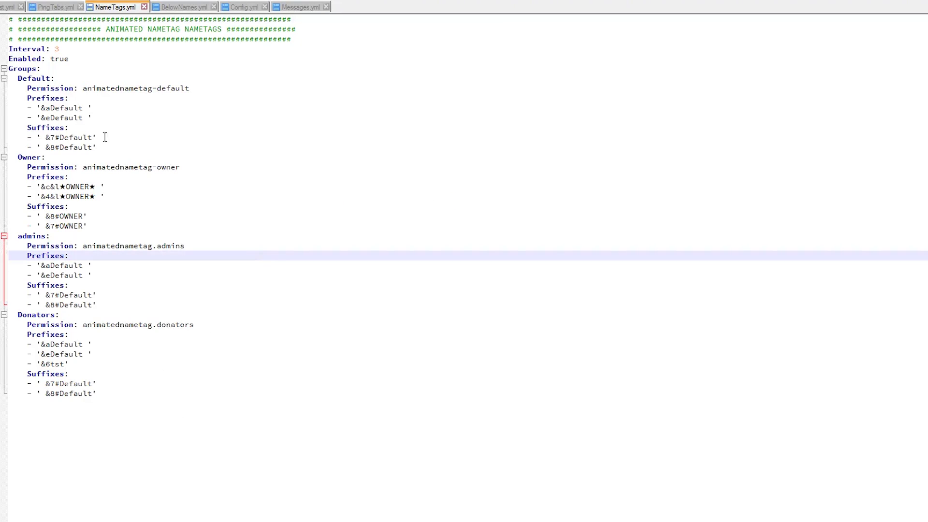
left_click_drag(13, 69, 145, 350)
left_click(166, 427)
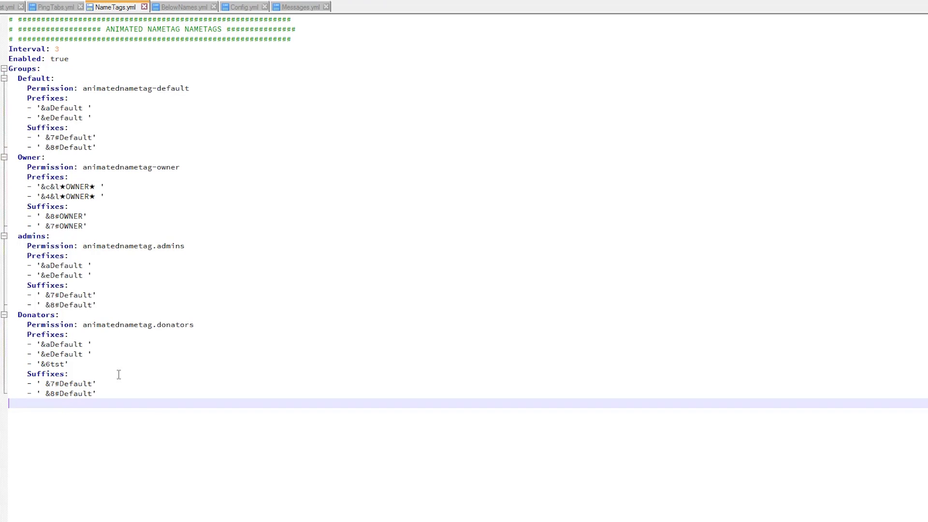
left_click(90, 362)
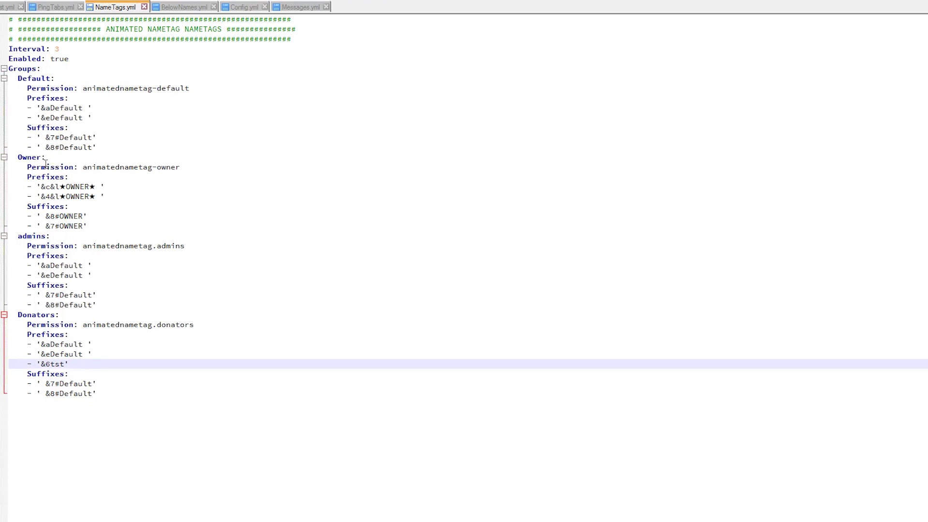
left_click_drag(145, 407, 9, 88)
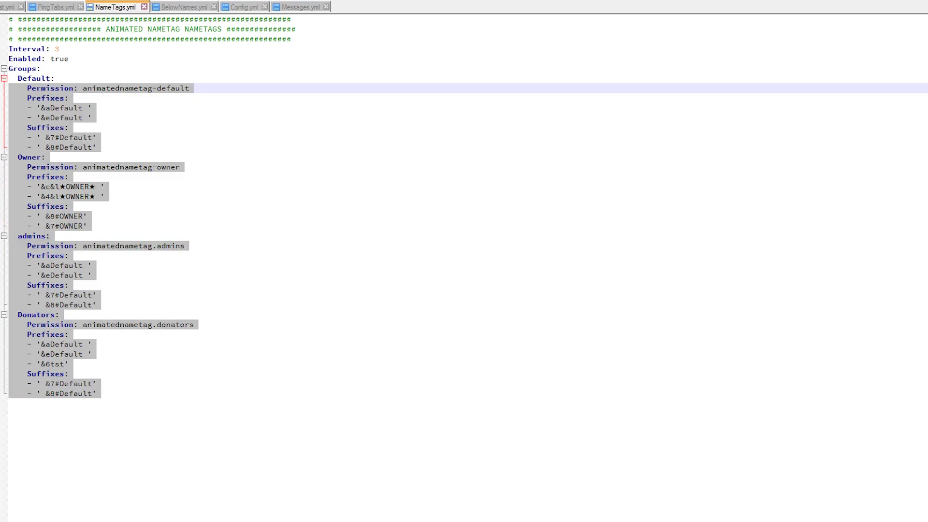
left_click(103, 375)
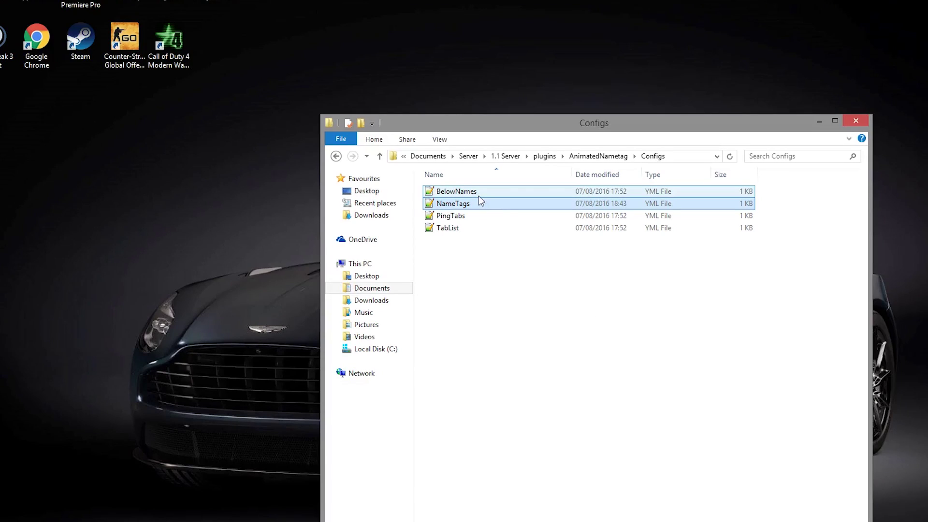
Step: Open the BelowNames file from the Configs folder and examine its money, health and online players text lines
left_click(479, 192)
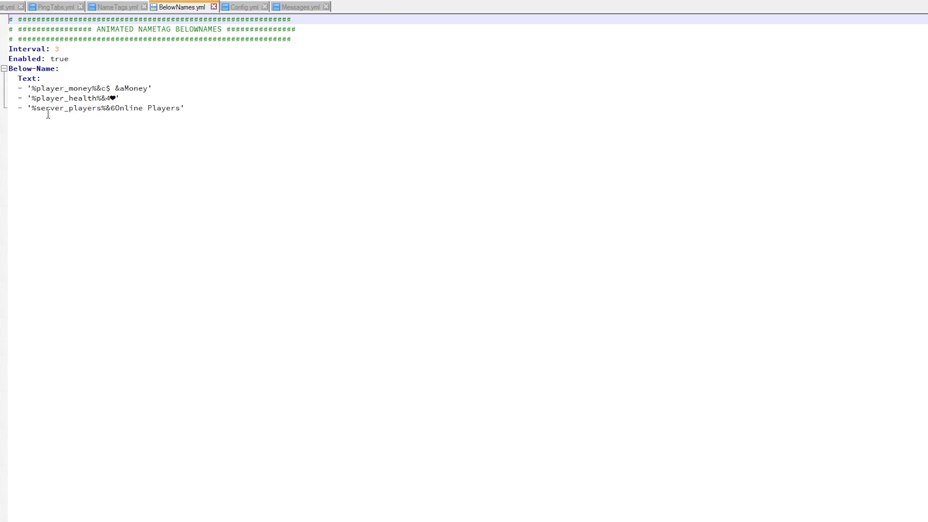
left_click_drag(102, 101, 23, 99)
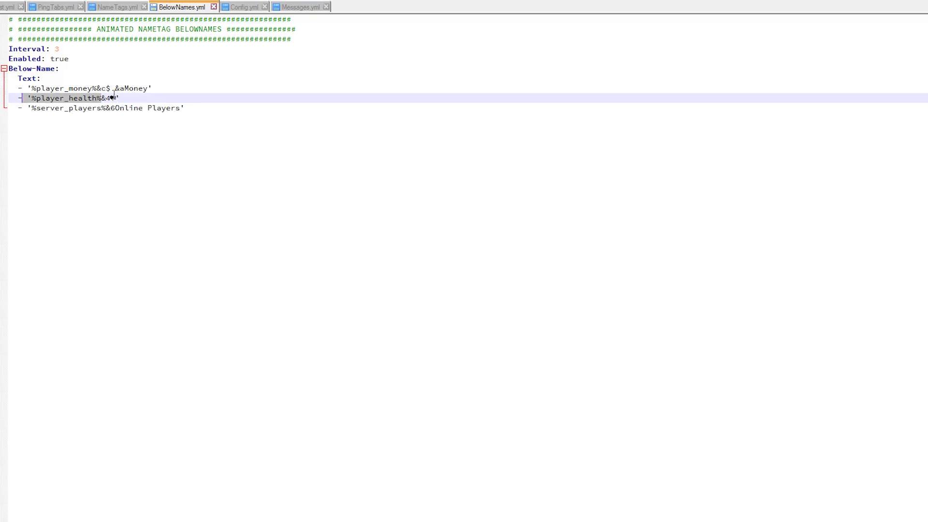
left_click(111, 96)
left_click(166, 88)
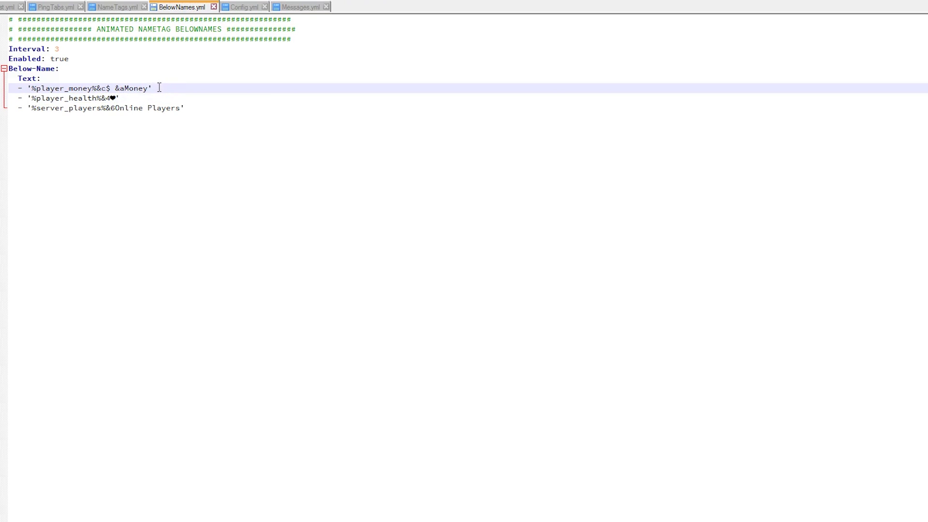
left_click_drag(164, 88, 45, 88)
left_click(205, 113)
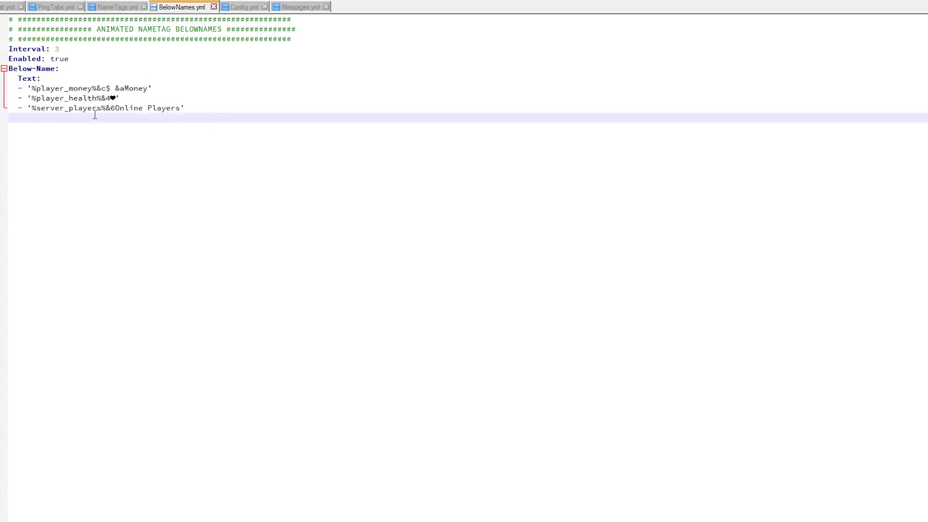
left_click_drag(93, 115, 31, 113)
left_click(64, 135)
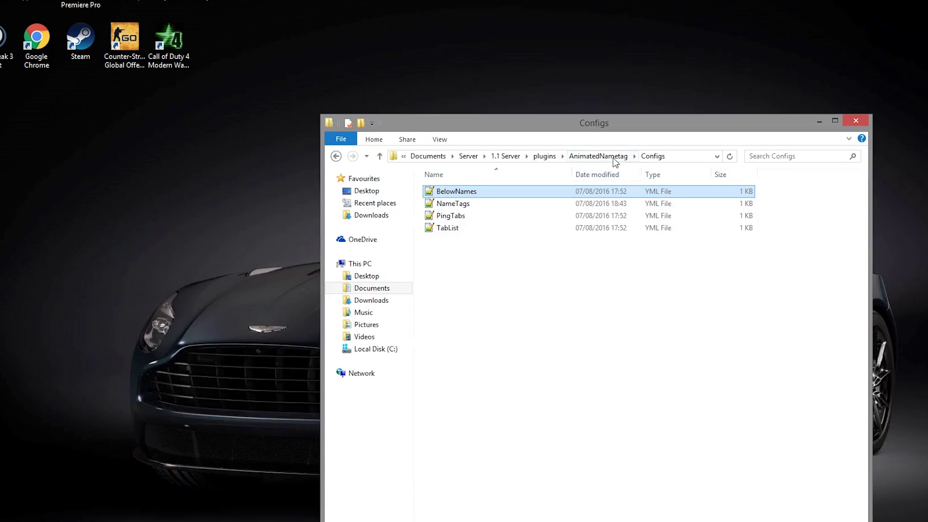
Step: Return to the AnimatedNametag folder and look over its folders and YML files
left_click(613, 156)
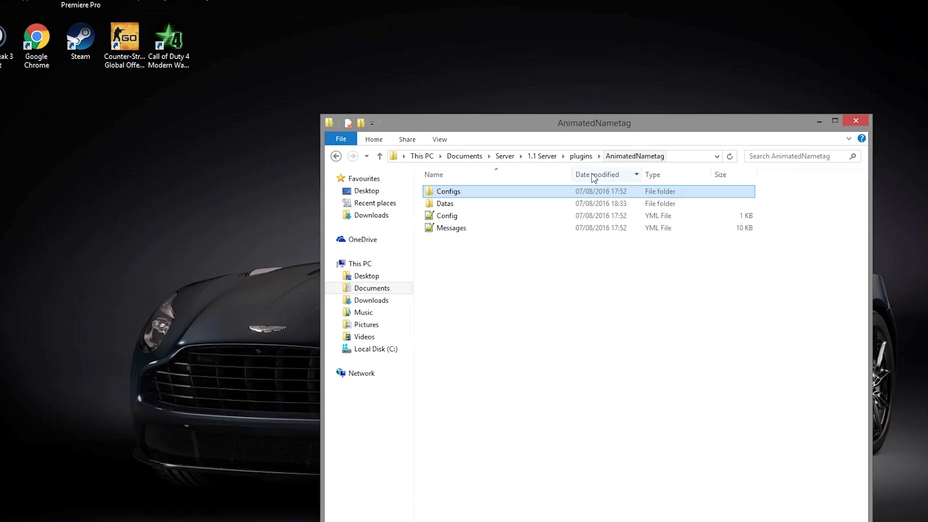
left_click_drag(496, 183, 719, 302)
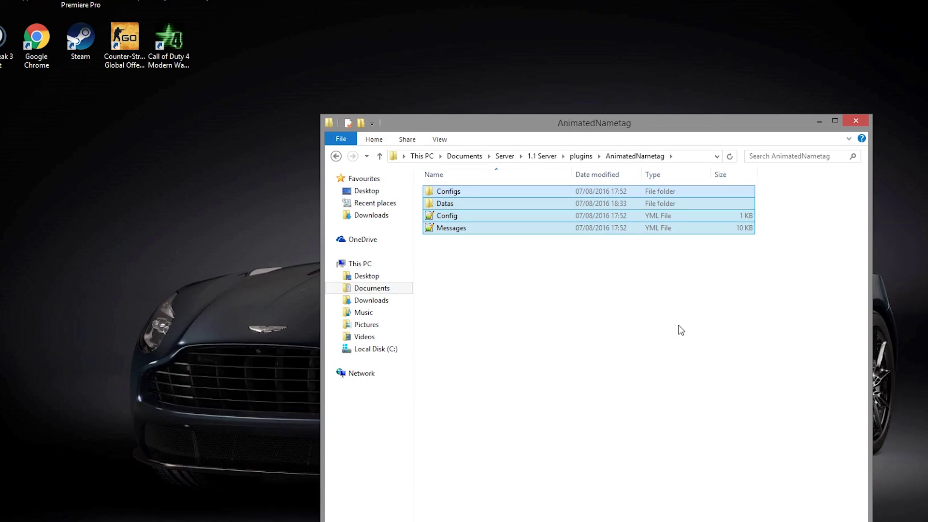
left_click(637, 291)
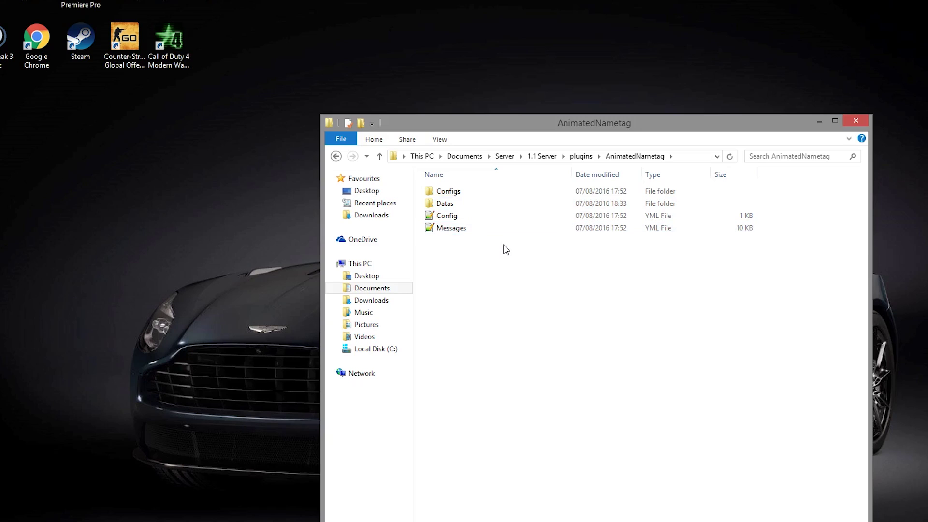